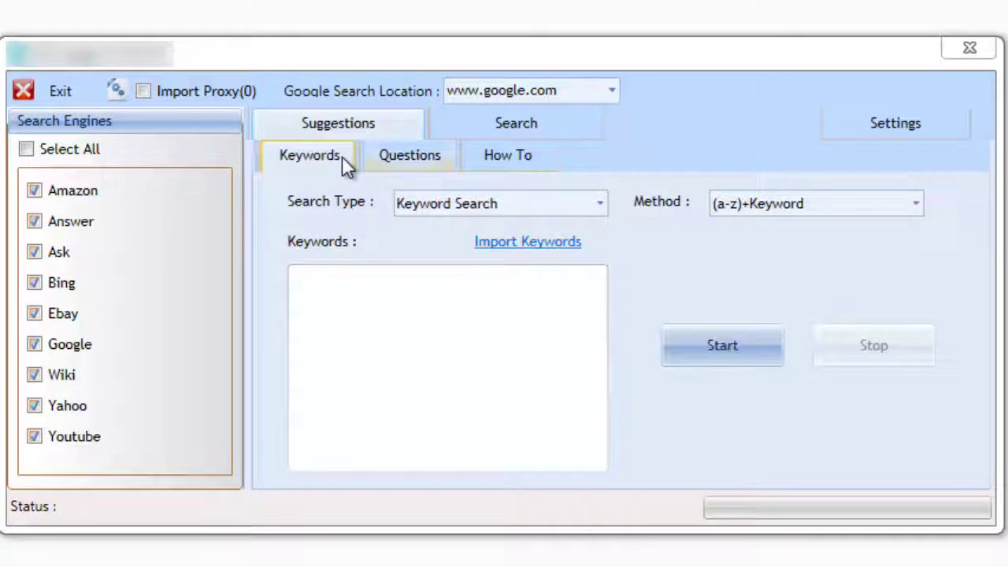
Look over the Keywords, Questions and How To suggestion modes, including the available keyword methods
left_click(394, 156)
left_click(512, 156)
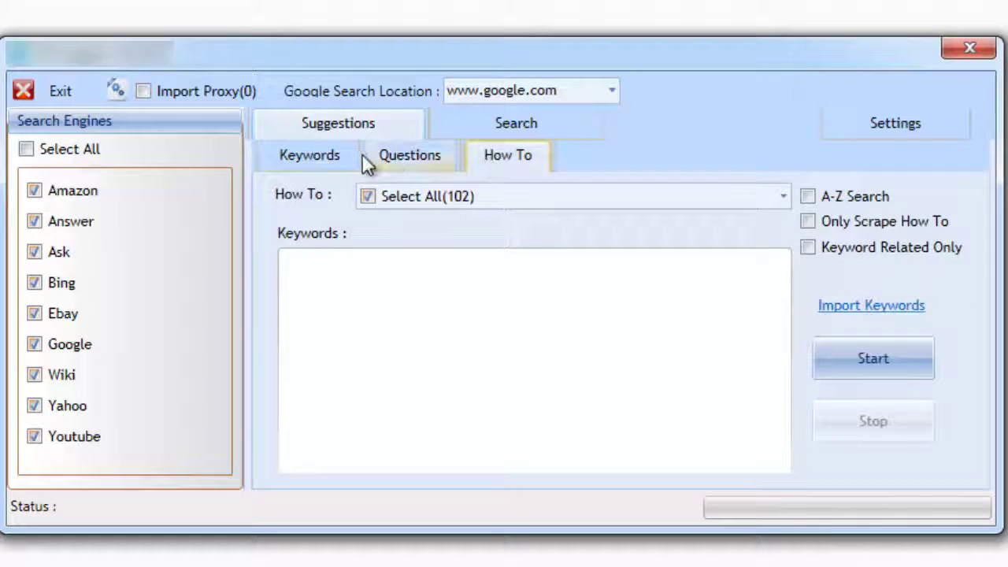
left_click(351, 158)
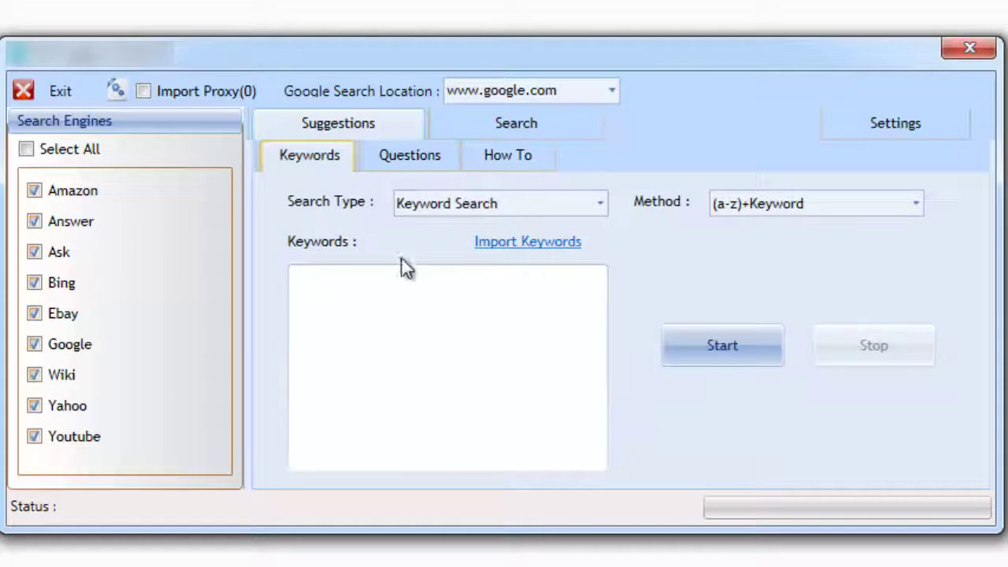
left_click(917, 206)
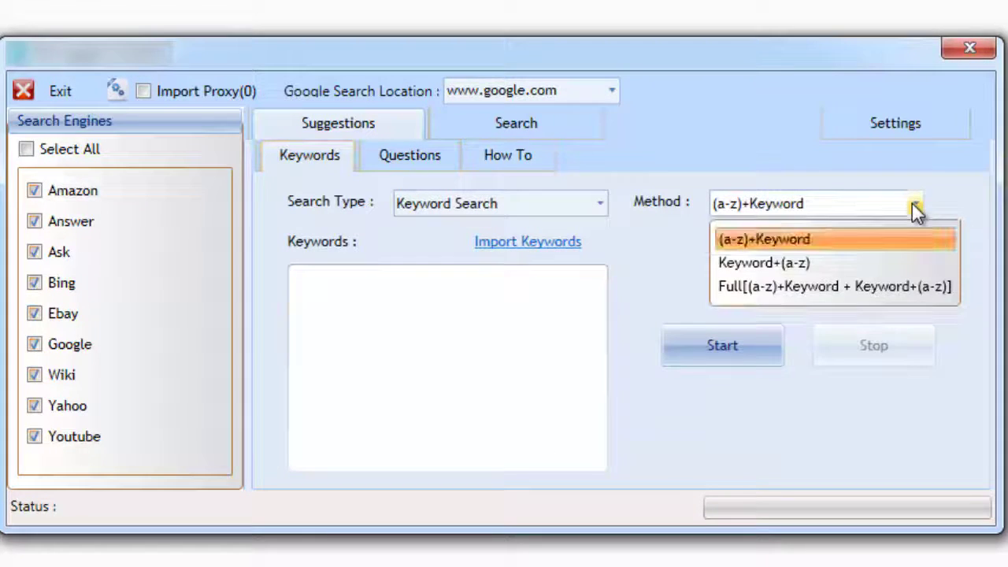
left_click(691, 277)
left_click(448, 165)
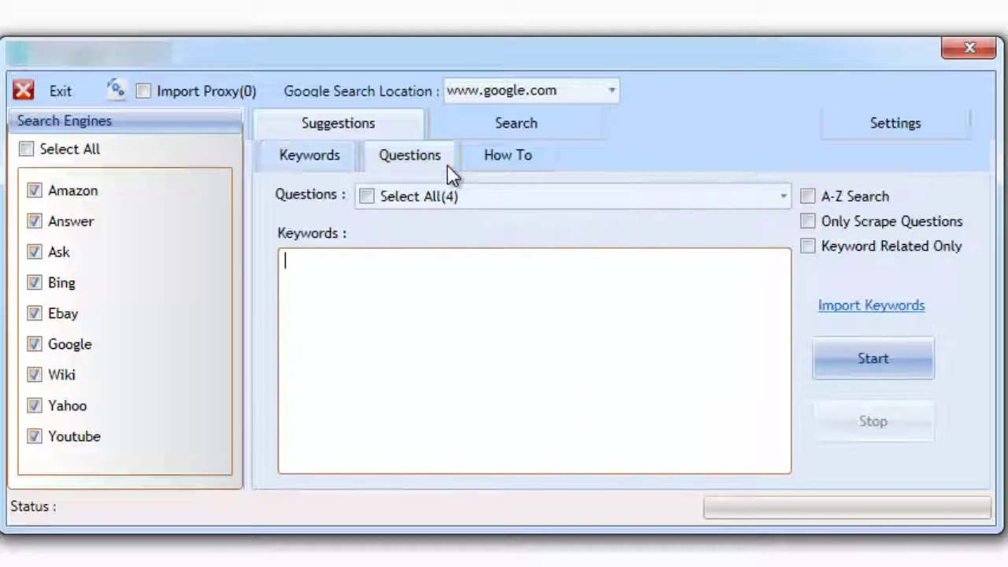
left_click(500, 157)
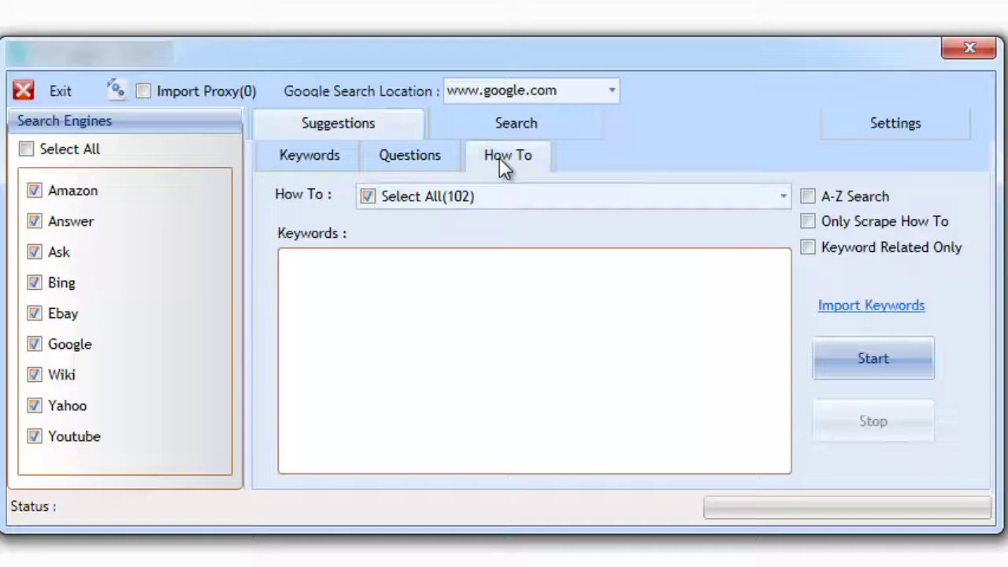
Select all question phrases for the Questions suggestions and look through the list to its end
left_click(445, 158)
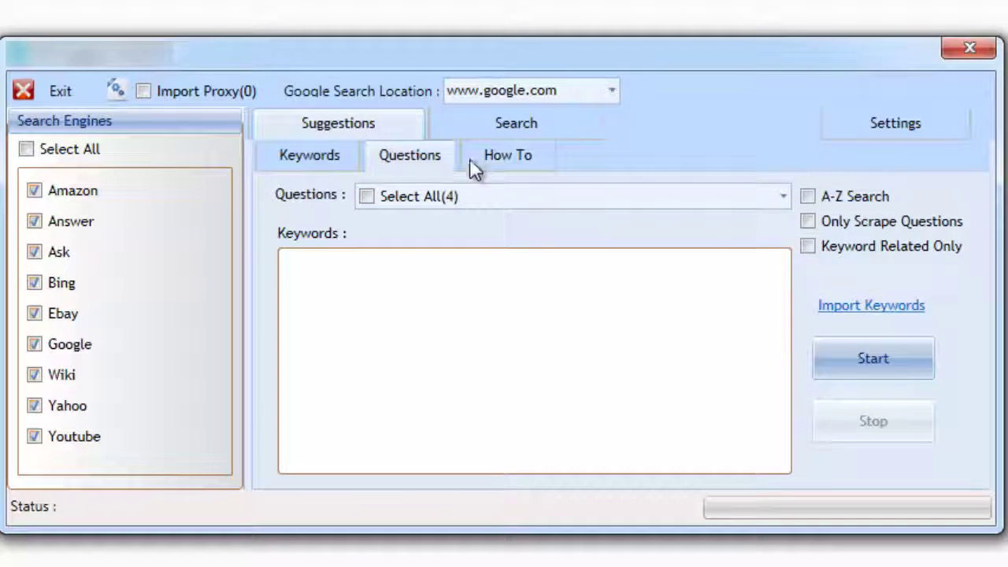
left_click(782, 198)
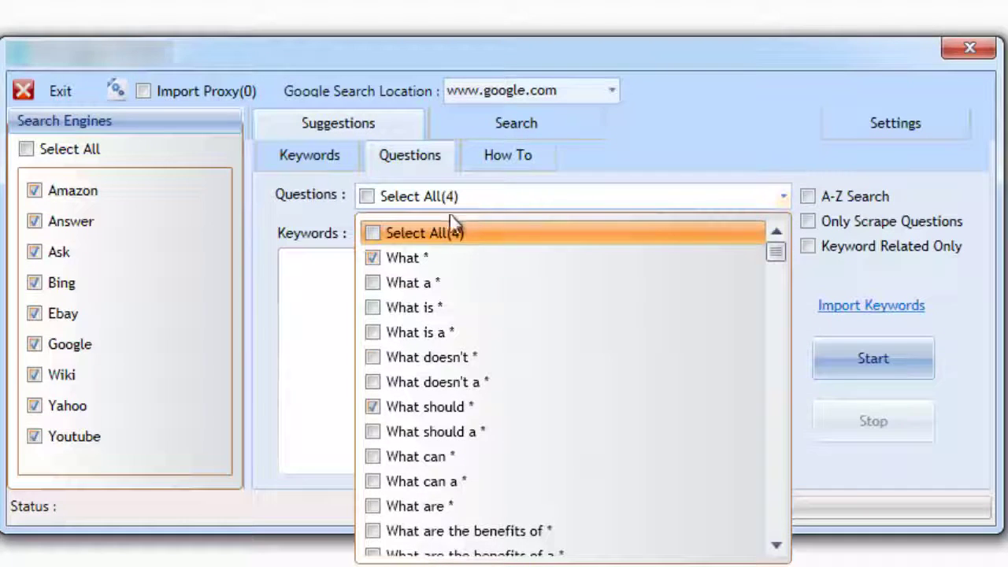
left_click(371, 233)
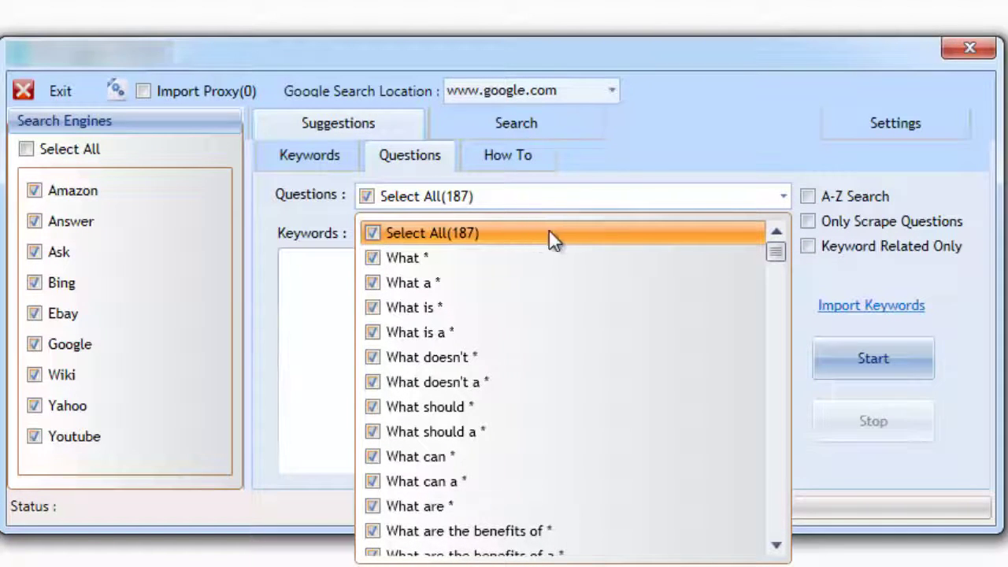
left_click_drag(782, 253, 776, 544)
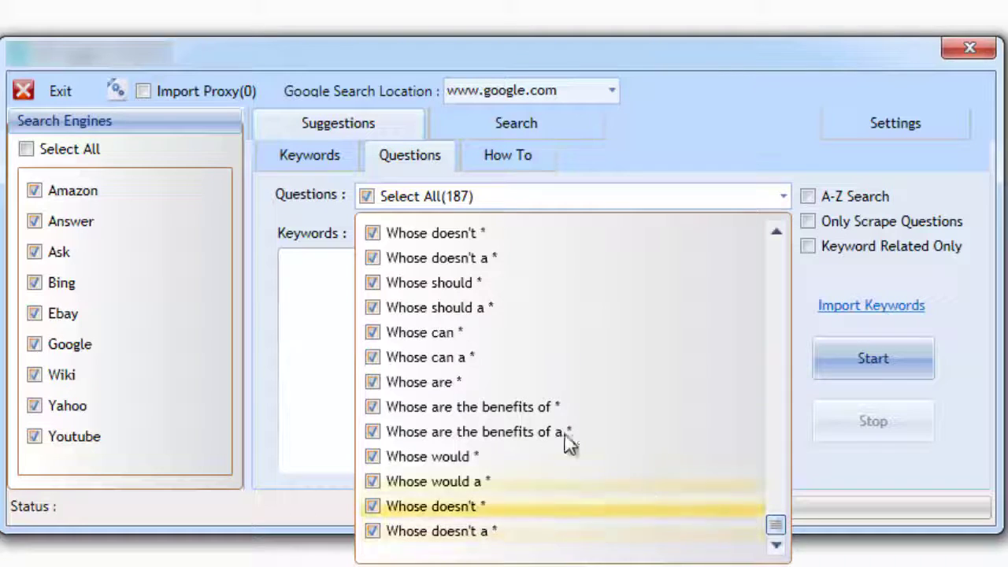
left_click(341, 366)
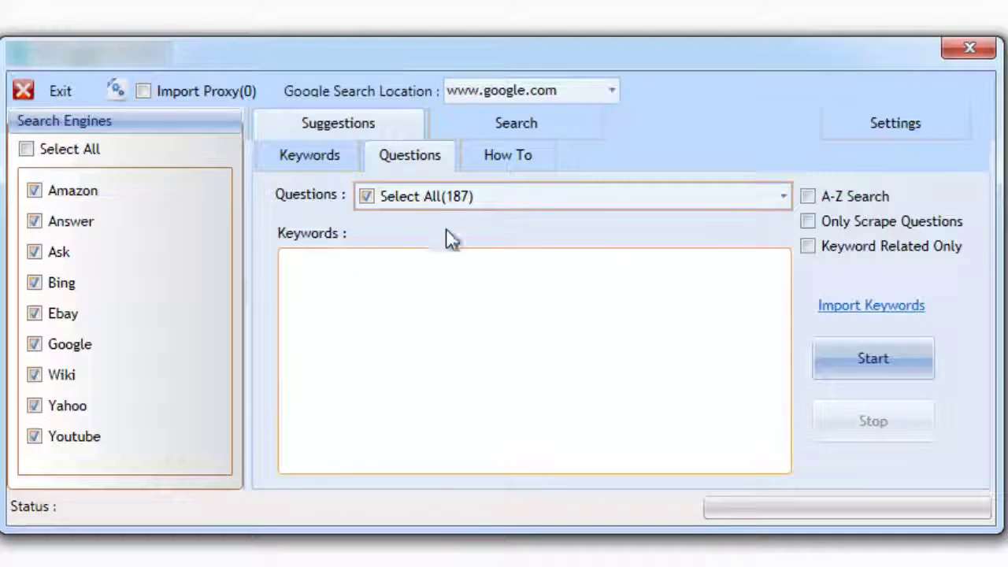
Enable A-Z Search for both the How To and the Questions suggestions
left_click(502, 163)
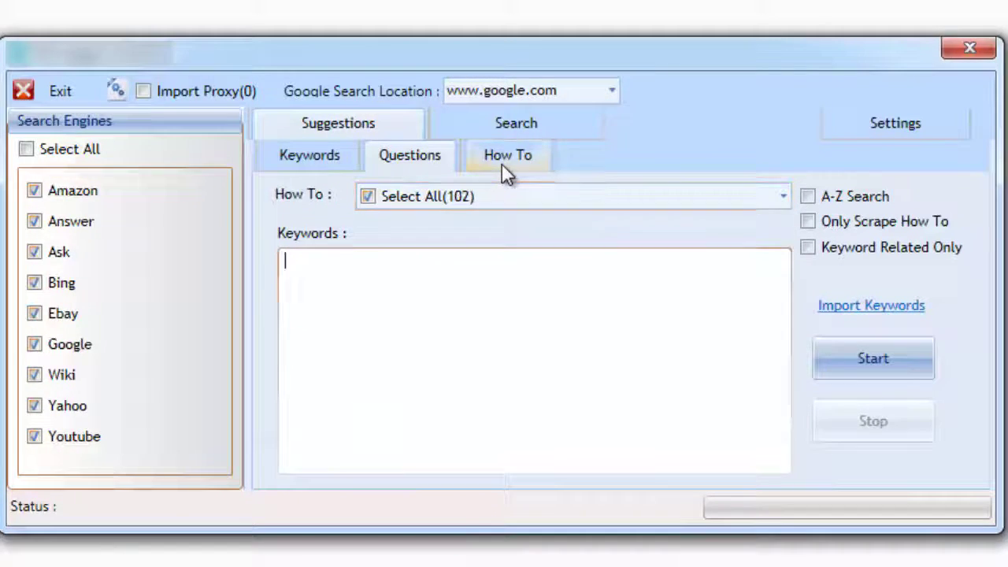
left_click(783, 197)
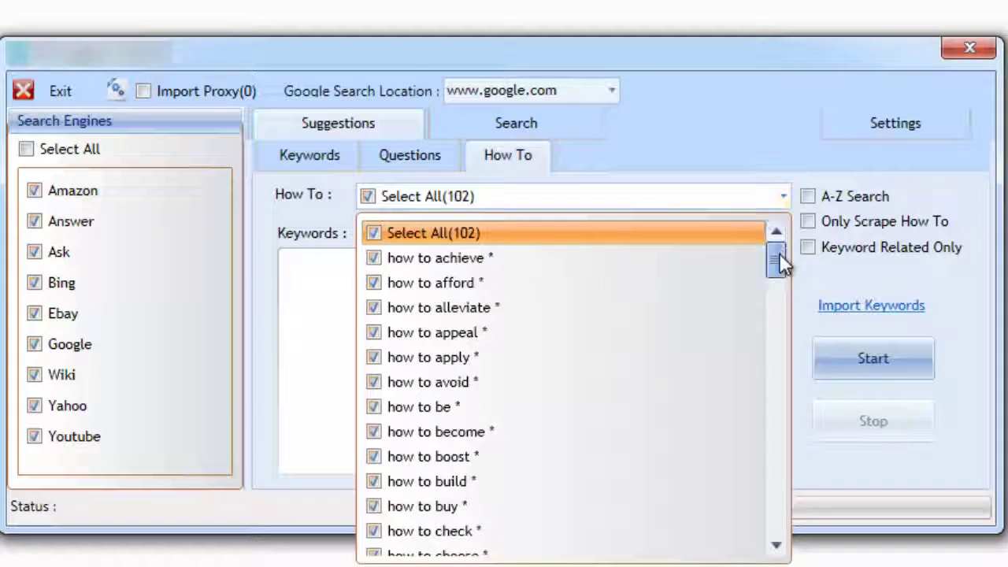
left_click_drag(780, 253, 780, 326)
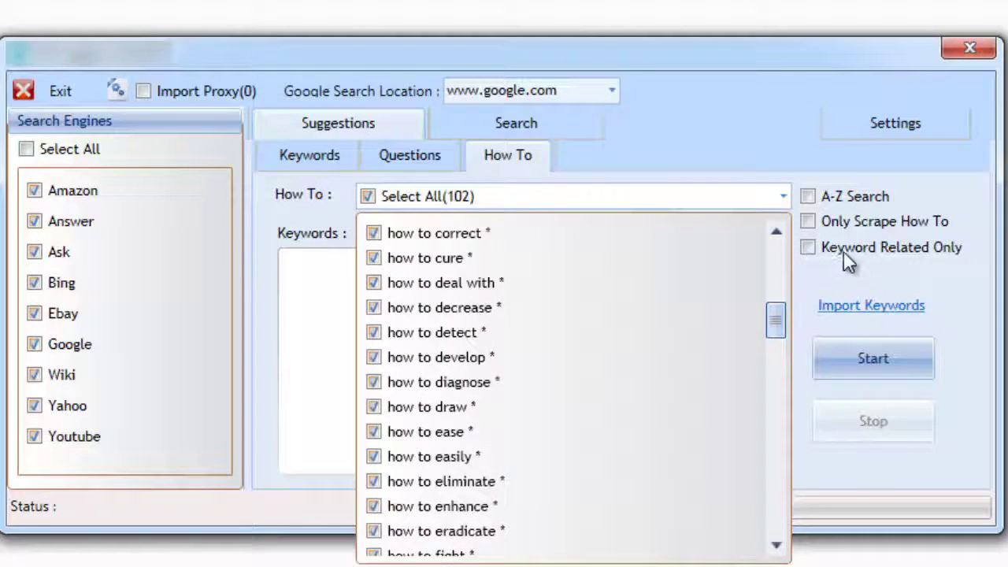
left_click(833, 220)
left_click(829, 200)
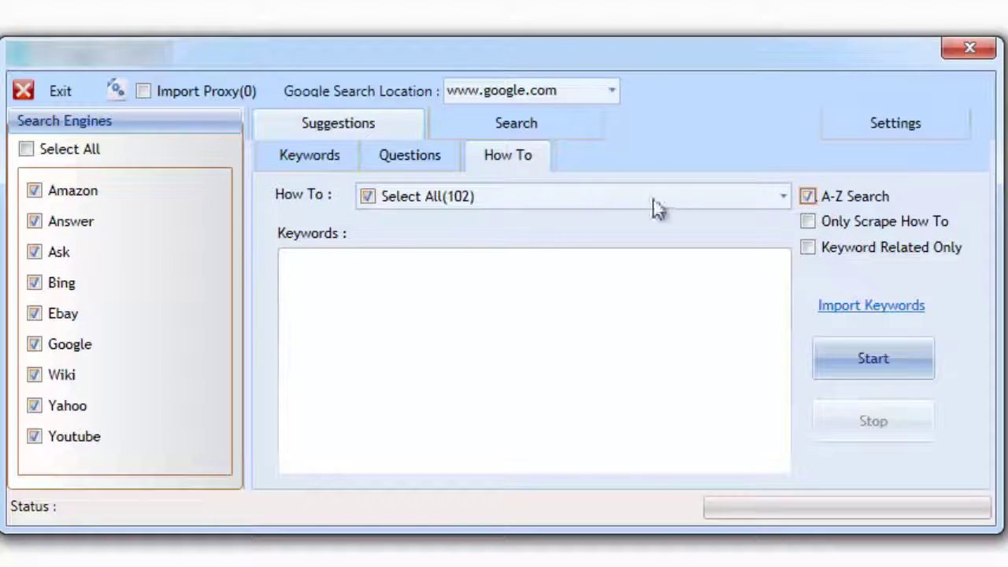
left_click(439, 164)
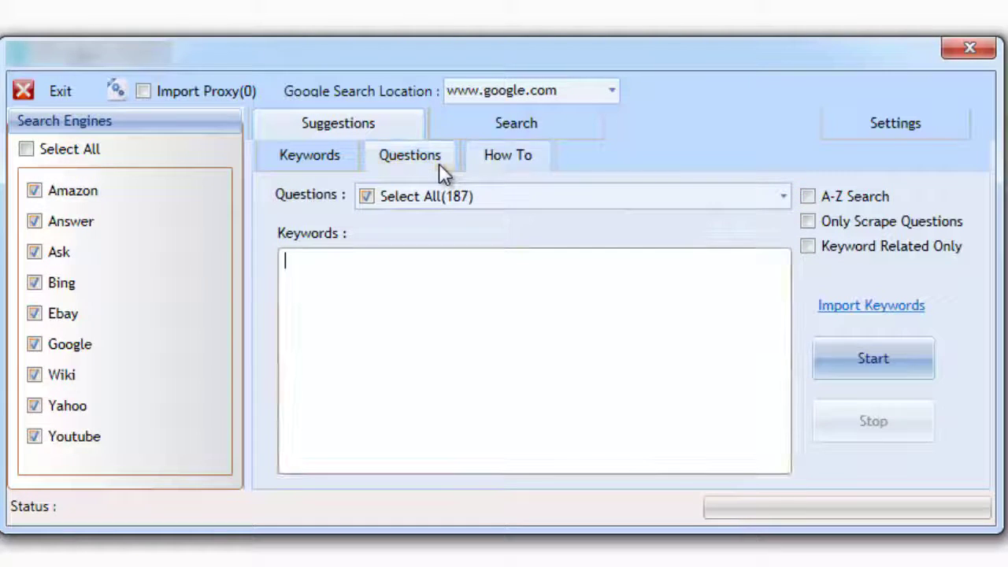
left_click(809, 199)
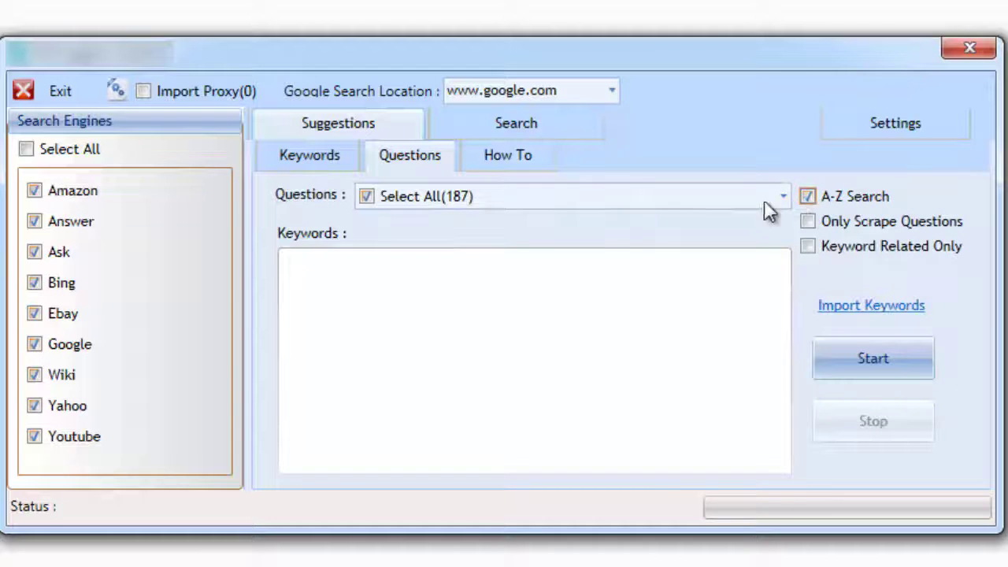
Look over the folder-based keyword search, including its folder chooser and keyword field
left_click(336, 166)
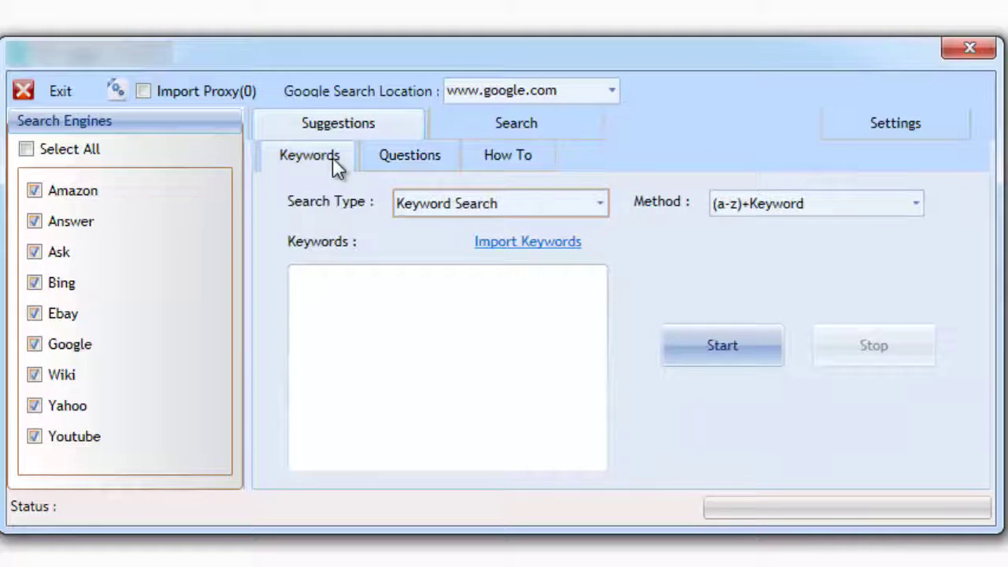
left_click(466, 126)
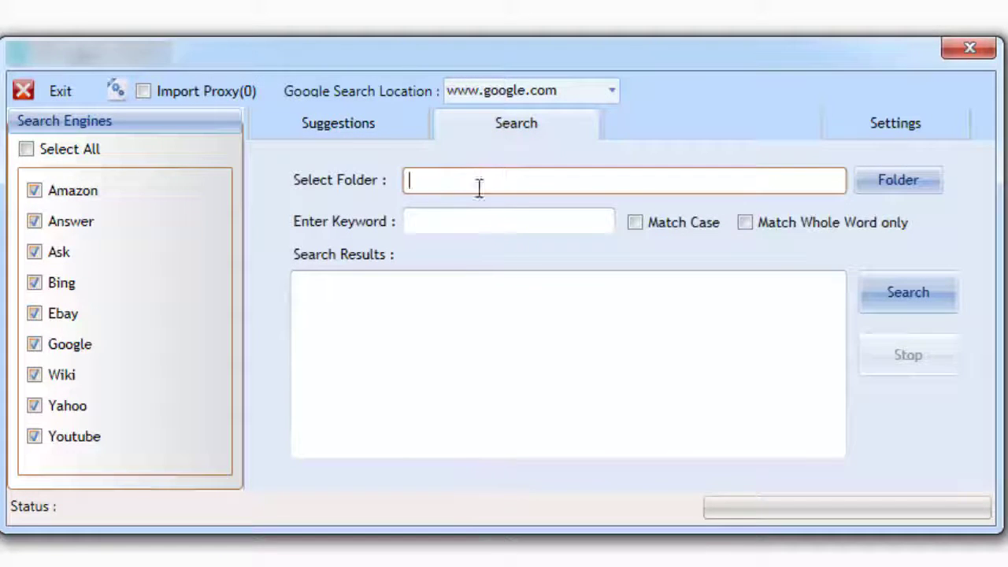
left_click(877, 180)
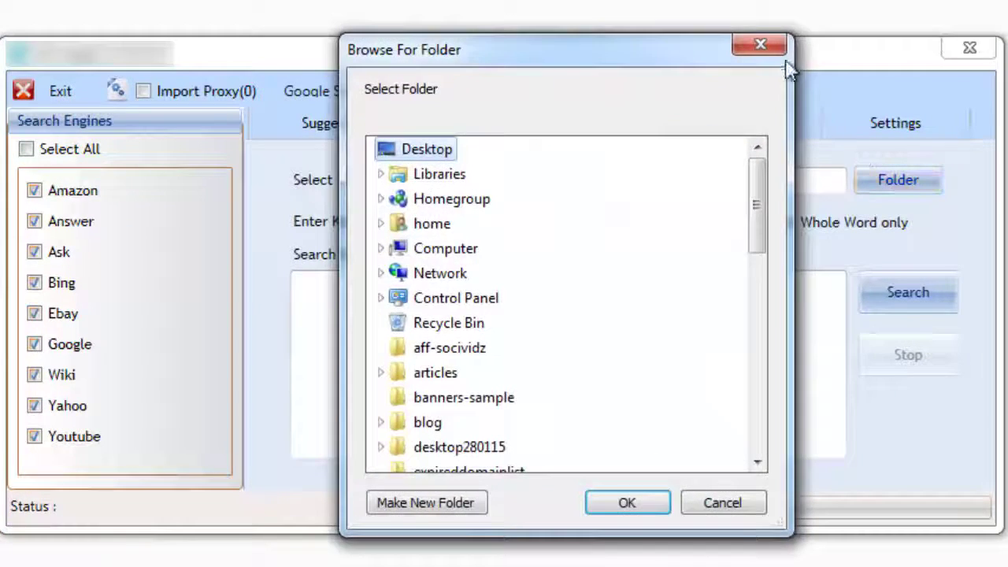
left_click(777, 49)
left_click(539, 222)
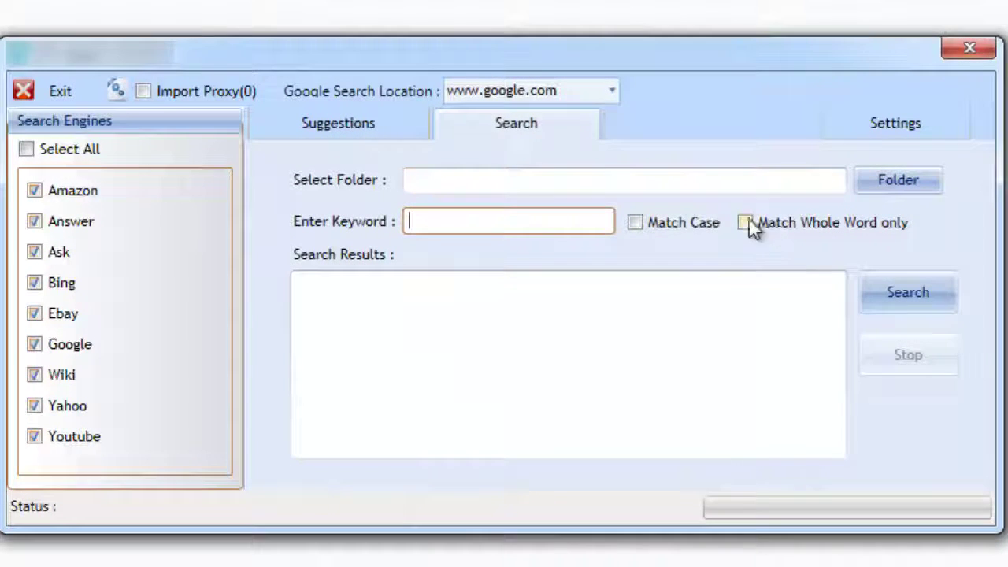
left_click(613, 92)
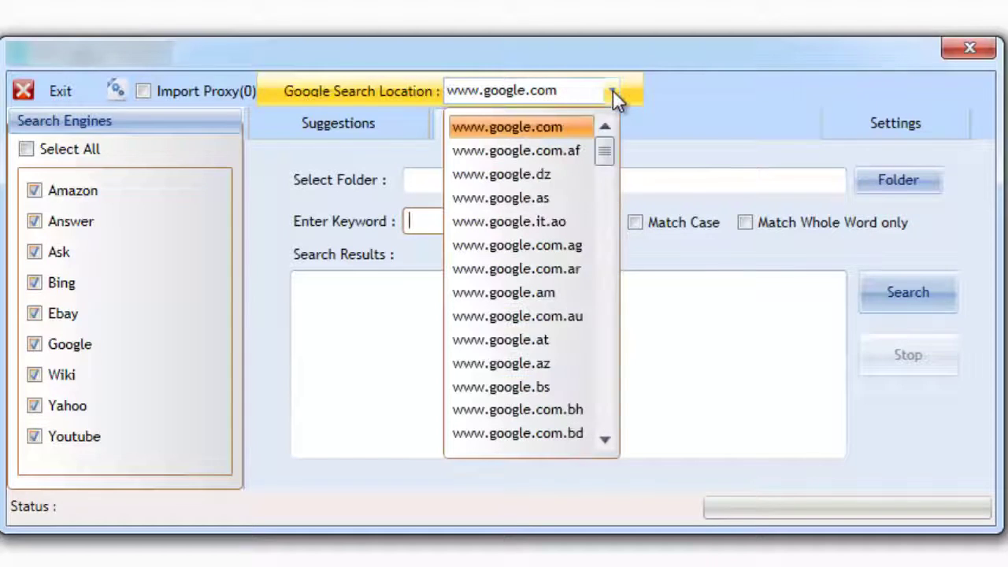
left_click_drag(611, 149, 607, 425)
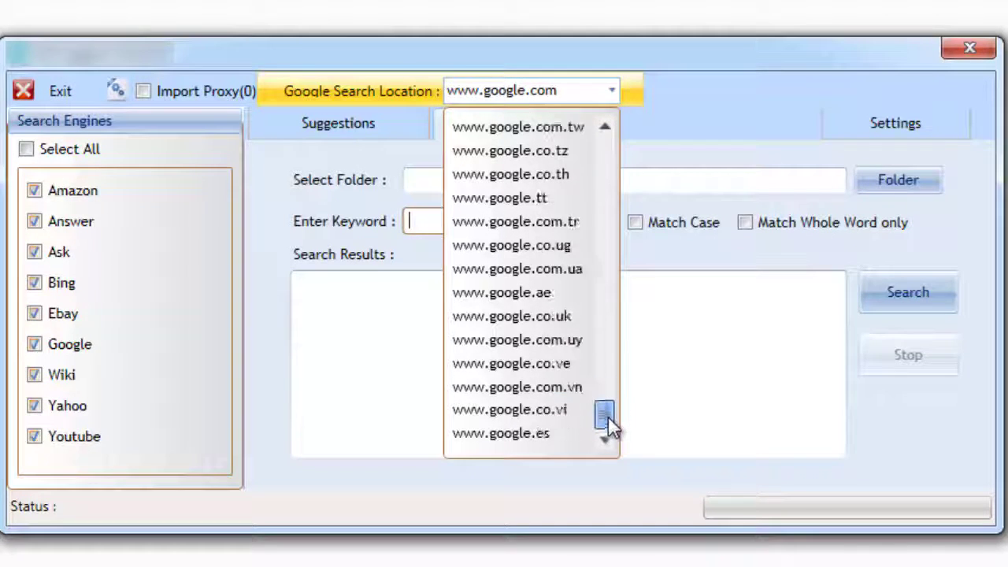
left_click(669, 397)
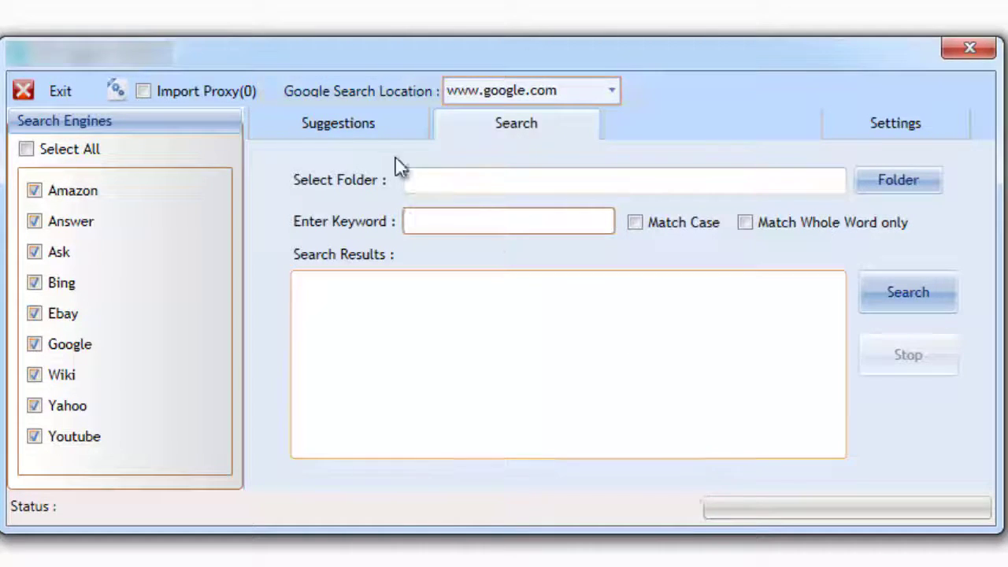
left_click(378, 138)
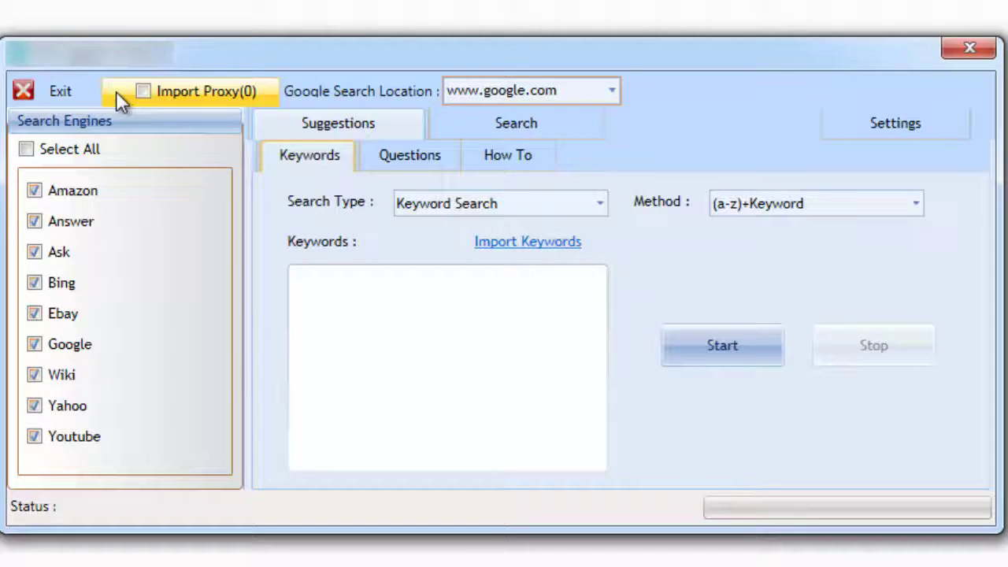
left_click(118, 91)
left_click(820, 85)
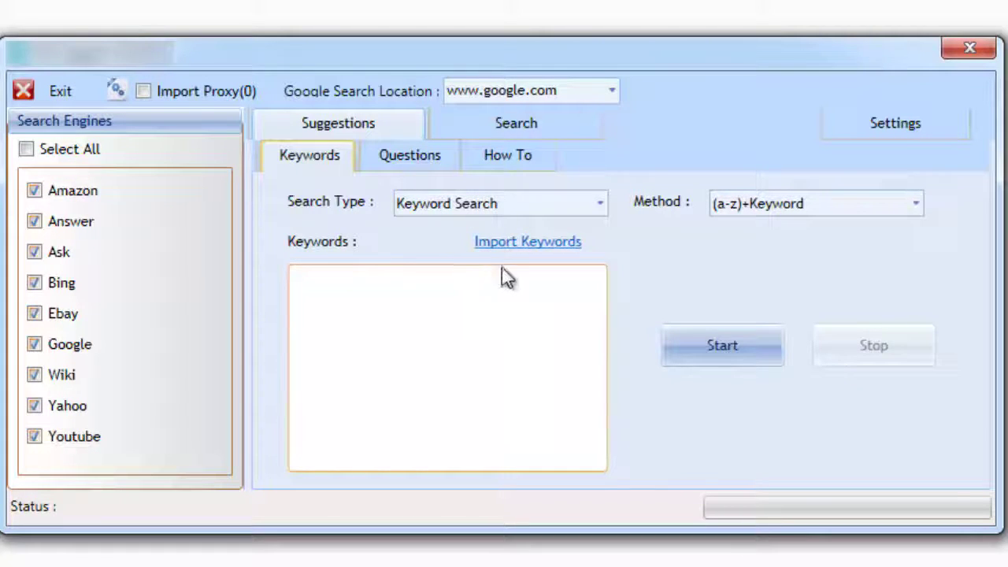
Try Product Search as the search type for keyword suggestions and return to Keyword Search
left_click(601, 204)
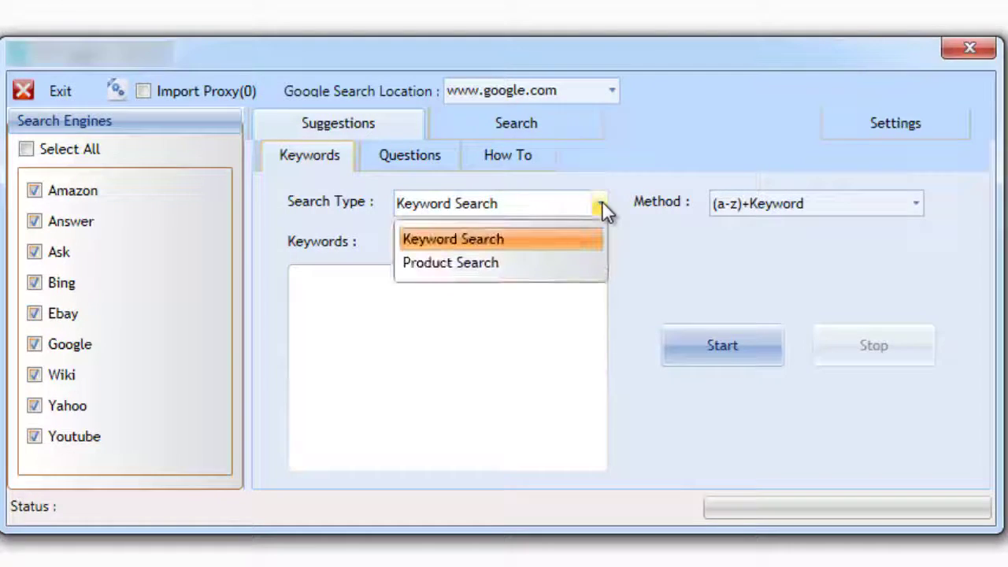
left_click(465, 268)
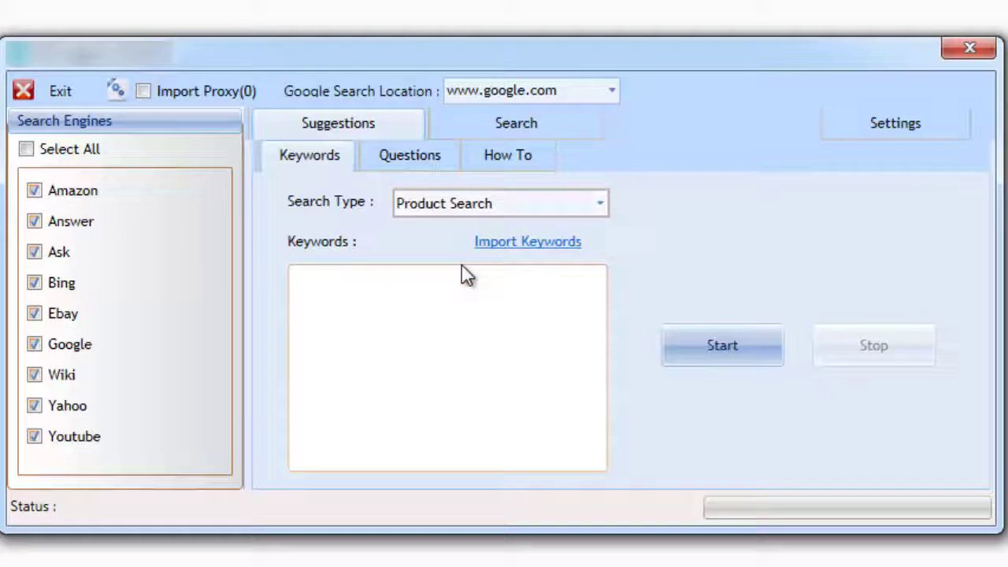
left_click(601, 204)
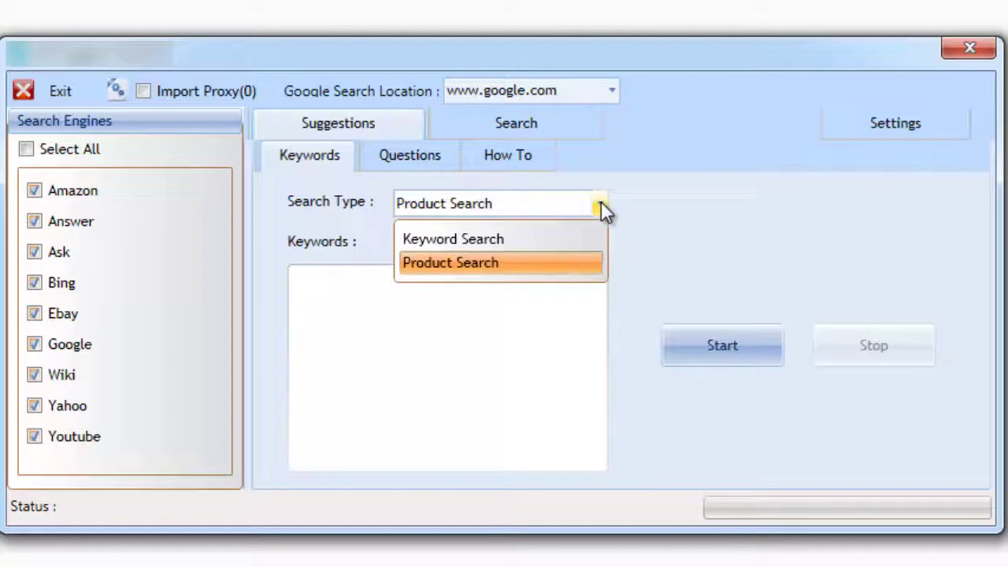
left_click(494, 241)
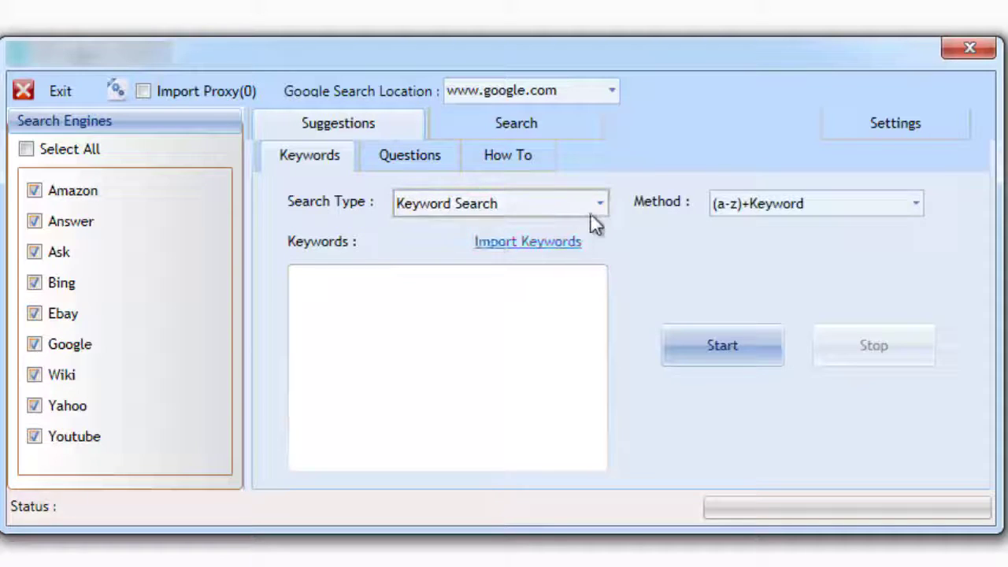
Set the keyword suggestion method to Keyword+(a-z)
left_click(910, 204)
left_click(802, 266)
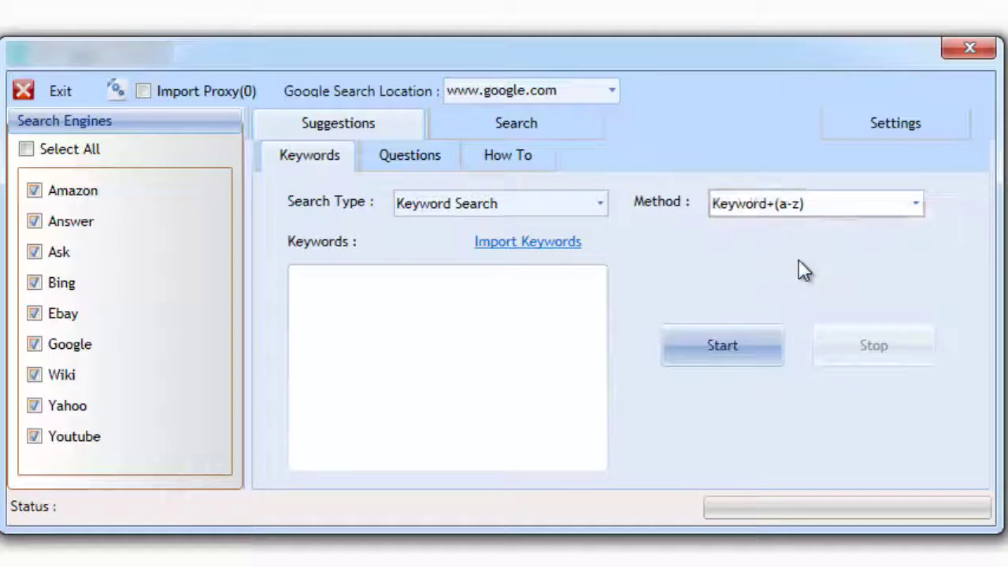
left_click(910, 205)
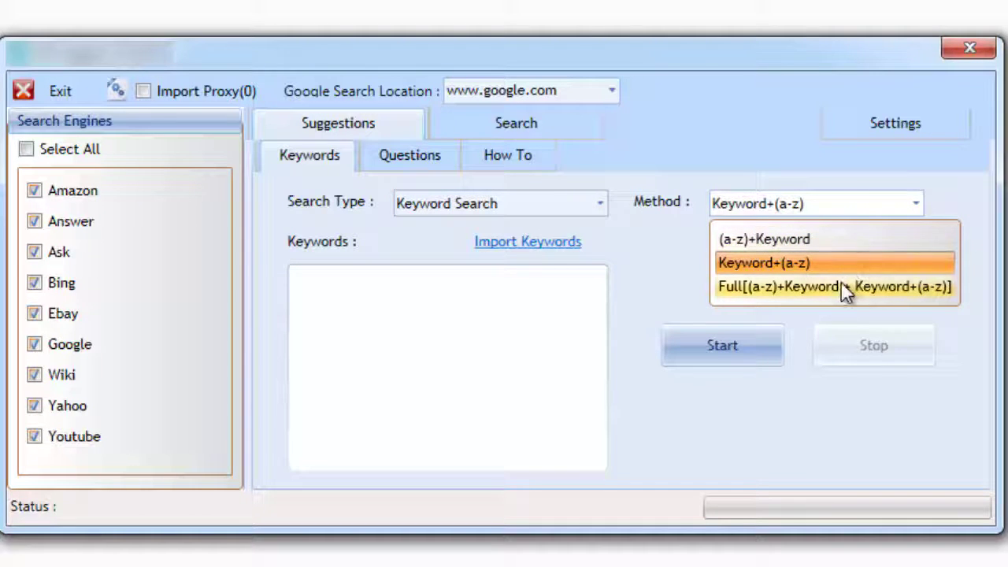
left_click(803, 266)
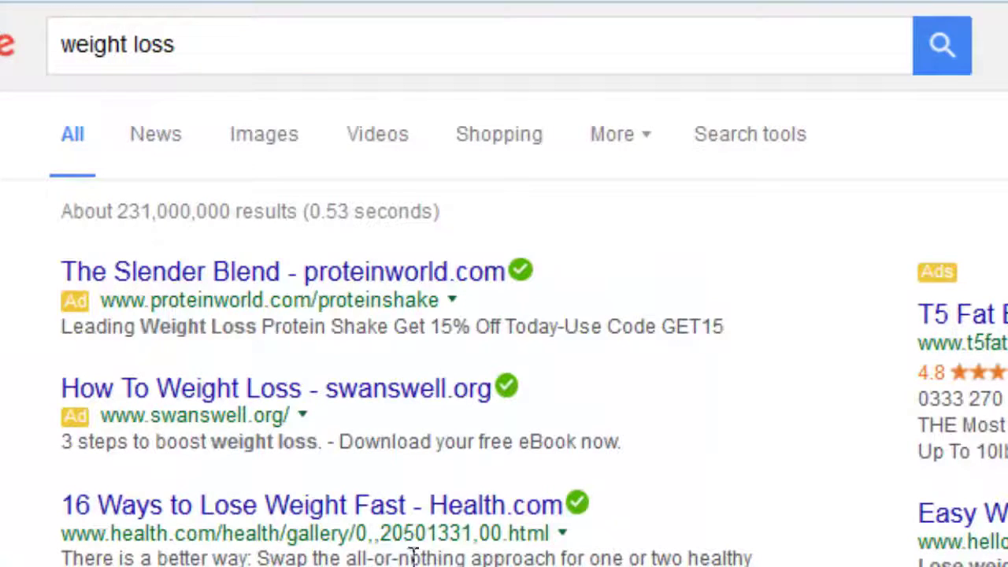
Switch to Google in the browser and extend the query to "weight loss a" to get its autocomplete suggestions
left_click(196, 45)
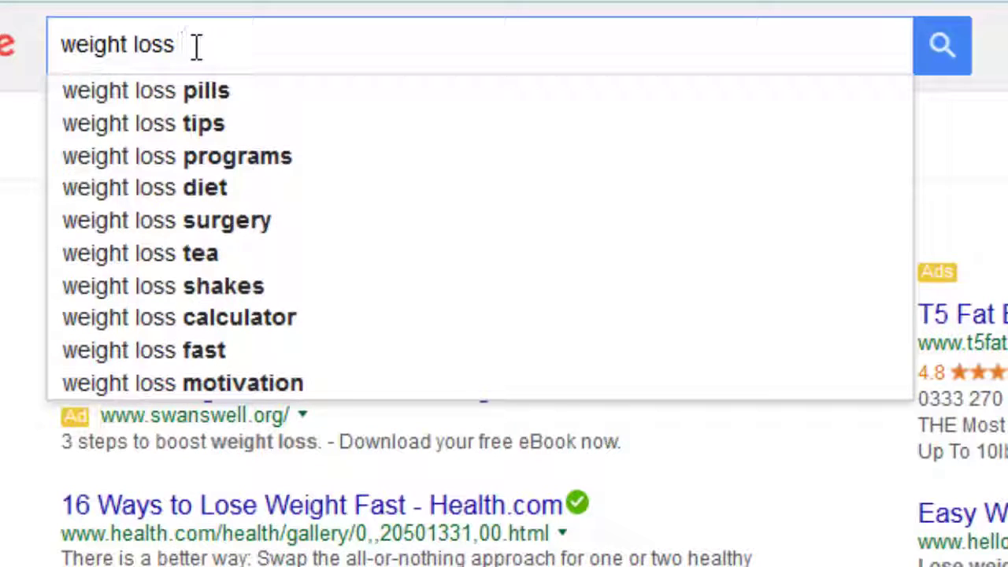
key("BackSpace")
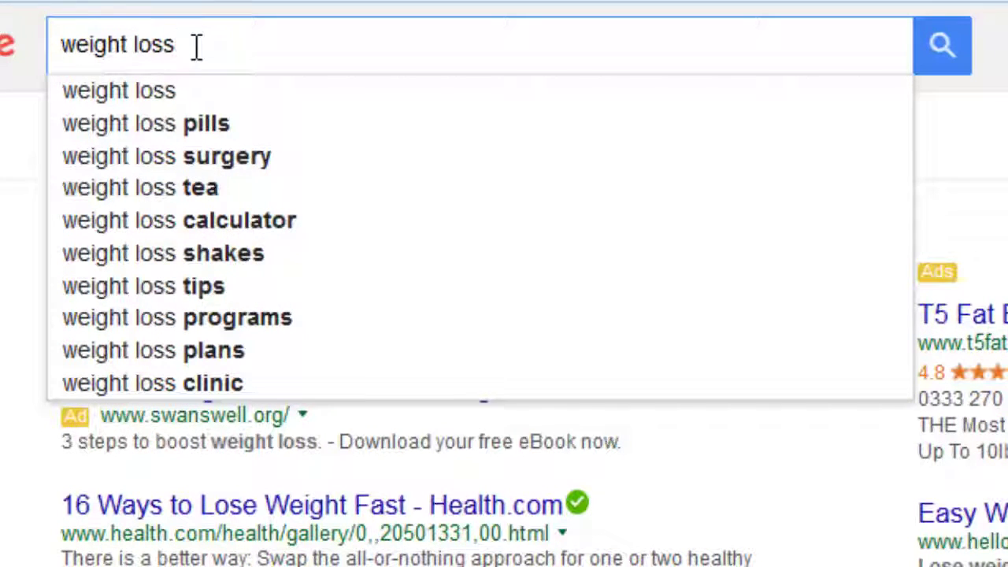
type("a")
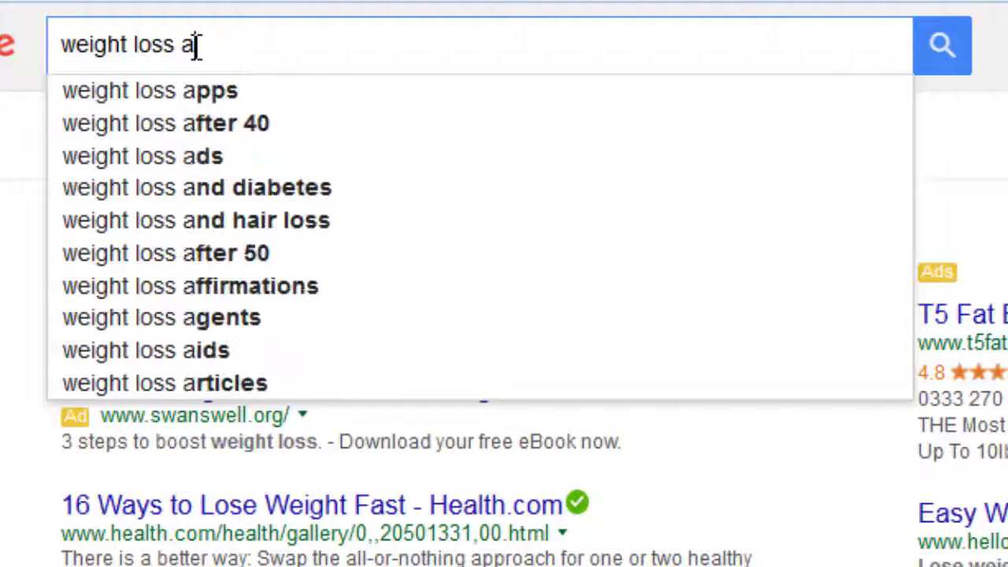
Compare Google's autocomplete suggestions for "weight loss" followed by b, c, d and e in turn, ending with the plain query
key("BackSpace")
type("b")
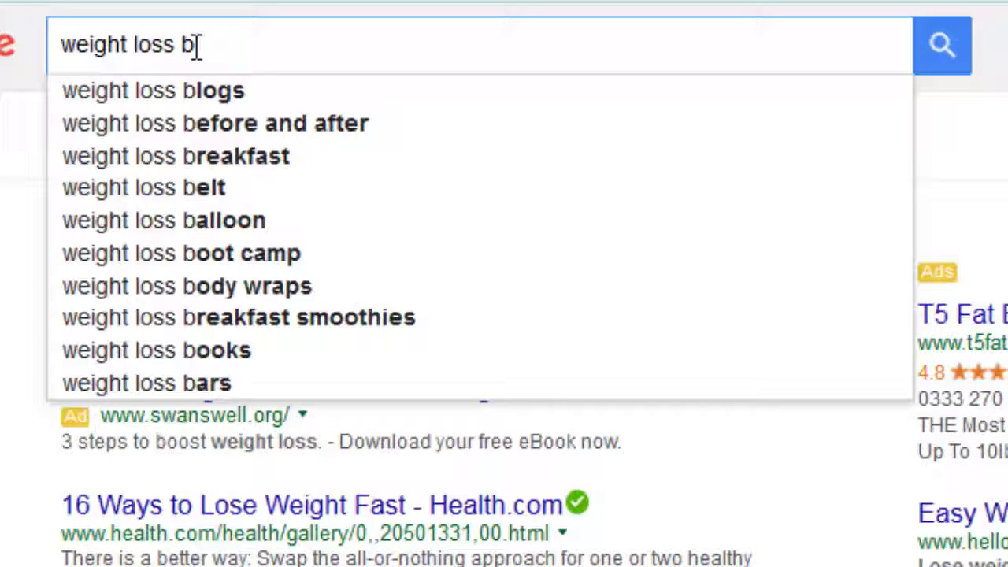
key("BackSpace")
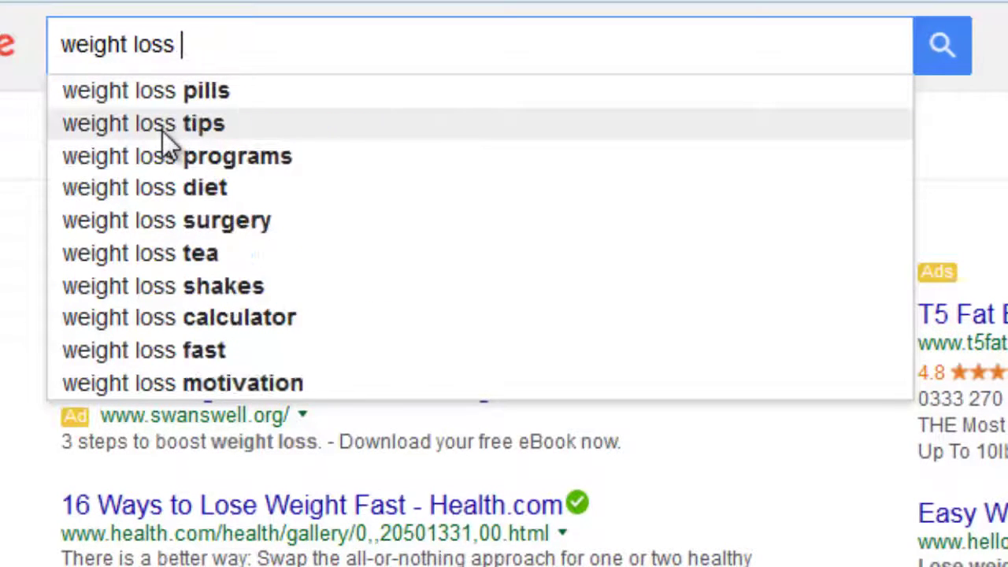
type("c")
key("BackSpace")
type("d")
key("BackSpace")
type("e")
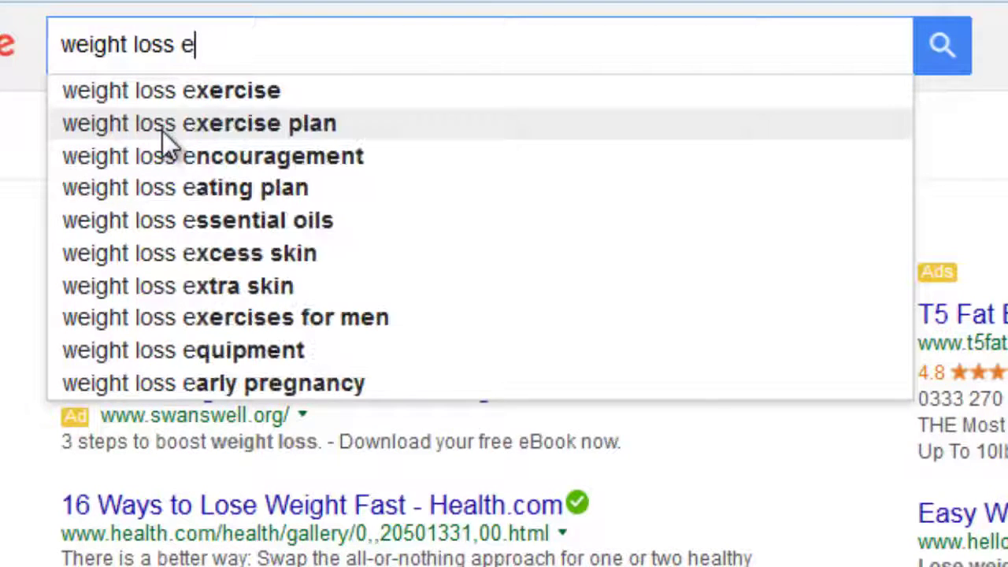
key("BackSpace")
key("BackSpace")
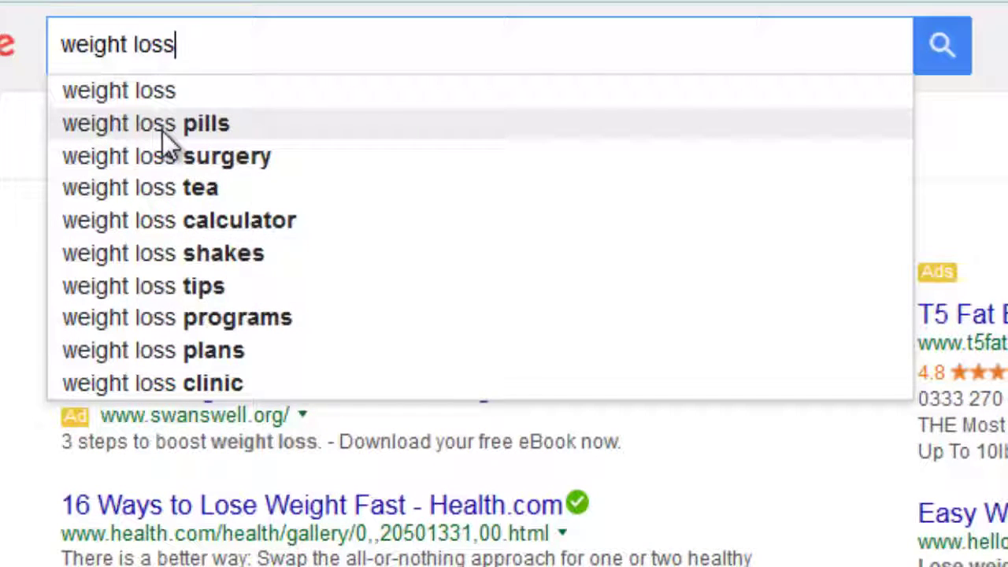
Add "a" in front of "weight loss" to view the prefixed autocomplete suggestions, and remove the letter again
key("Left")
key("Left")
key("Left")
key("Left")
key("Left")
key("Left")
key("Left")
key("Left")
key("Left")
key("Left")
key("Left")
type("a")
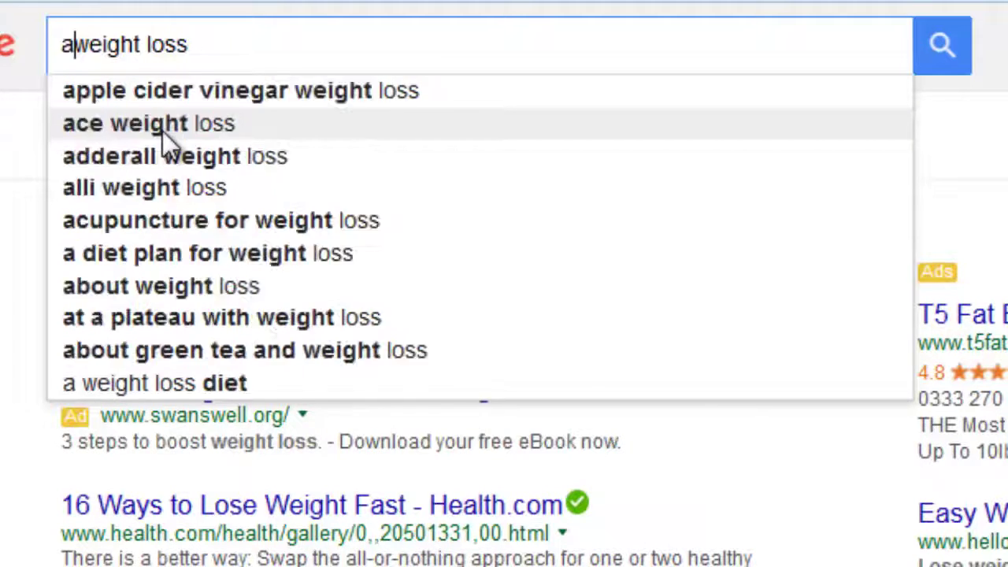
key("BackSpace")
key("BackSpace")
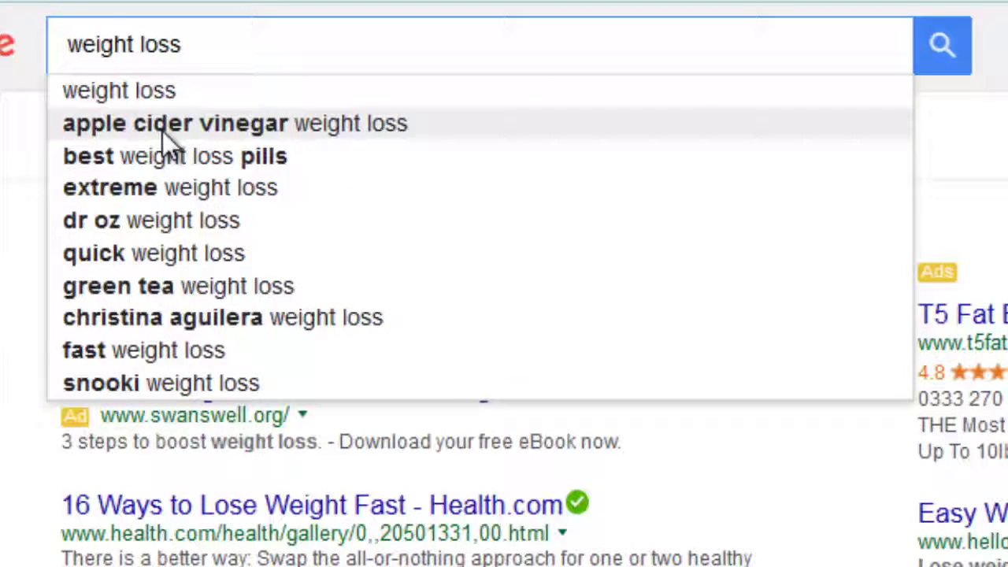
Compare the autocomplete suggestions with b, c, d and e placed in turn before "weight loss", and restore the plain query
type("b")
key("BackSpace")
type("c")
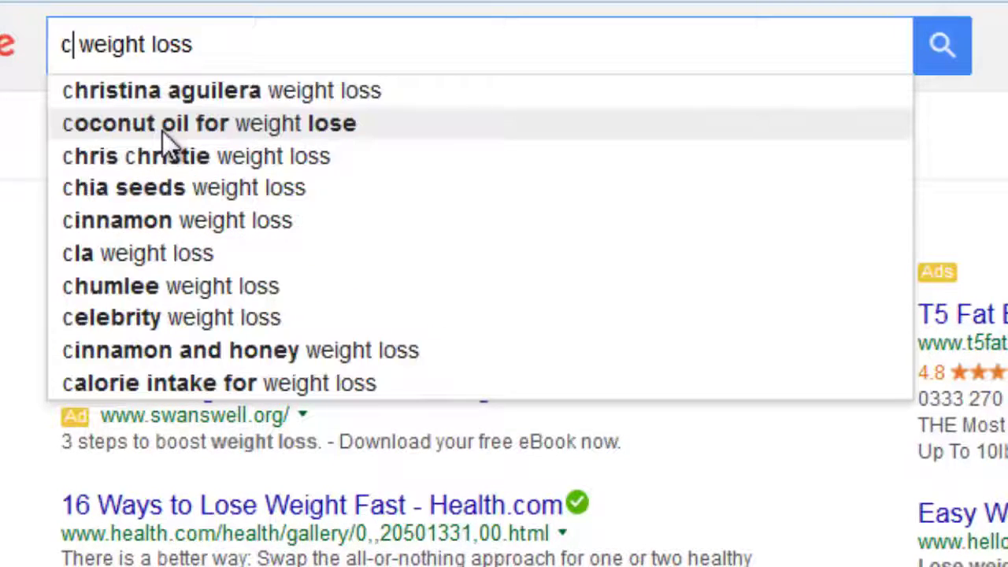
key("BackSpace")
type("d")
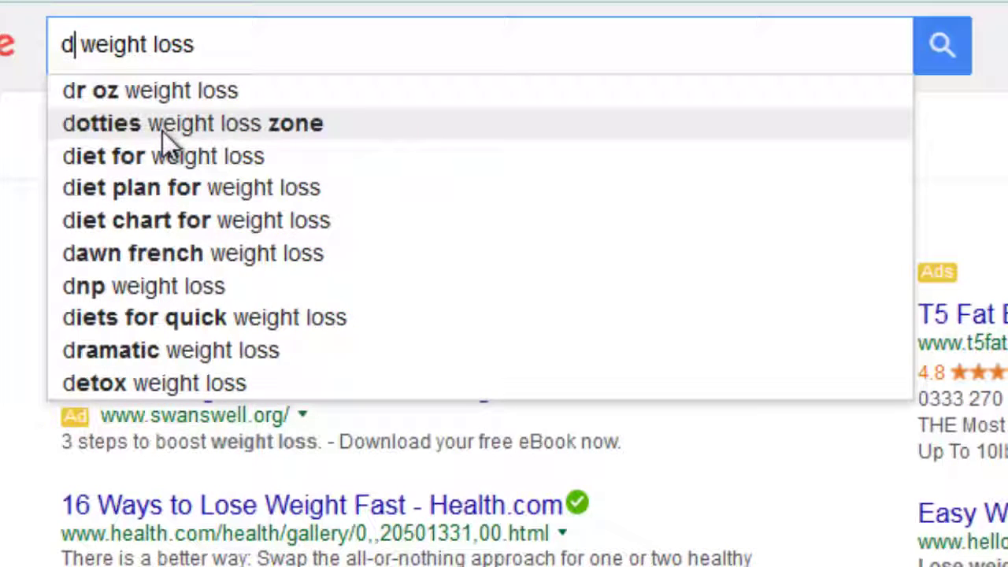
key("BackSpace")
type("e")
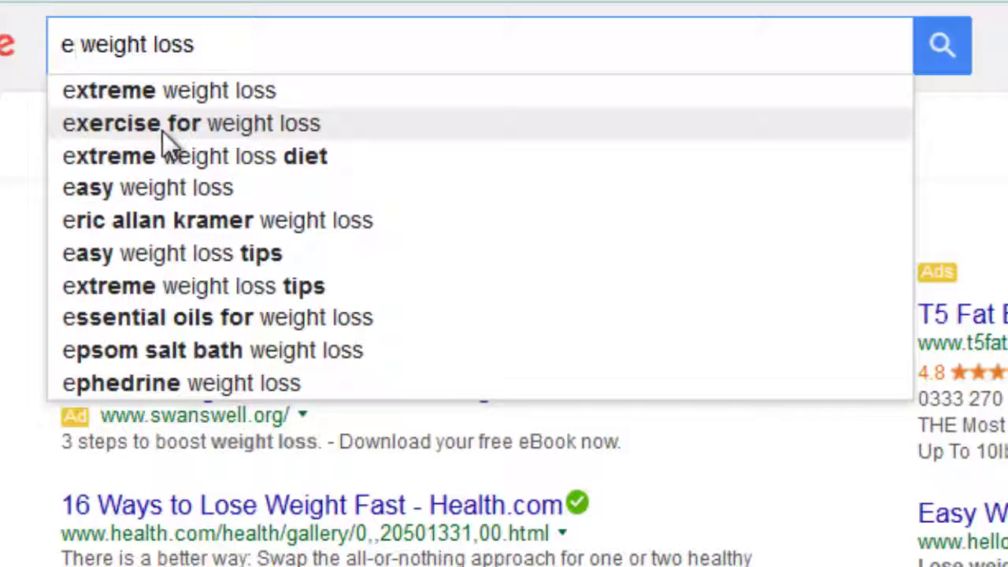
key("BackSpace")
key("Delete")
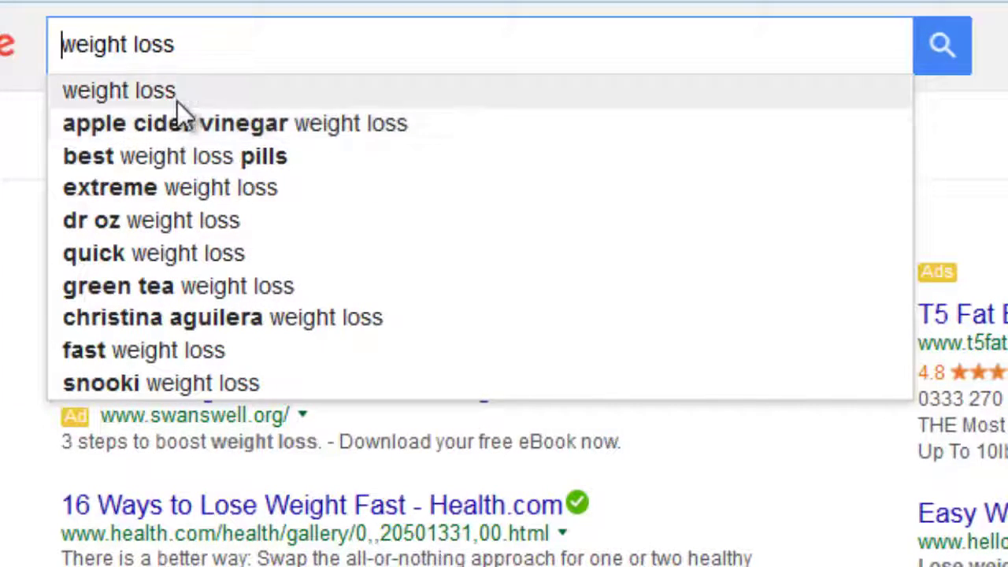
Check the autocomplete suggestions for "weight loss a" and "weight loss b" again and clear the added letter
type("a")
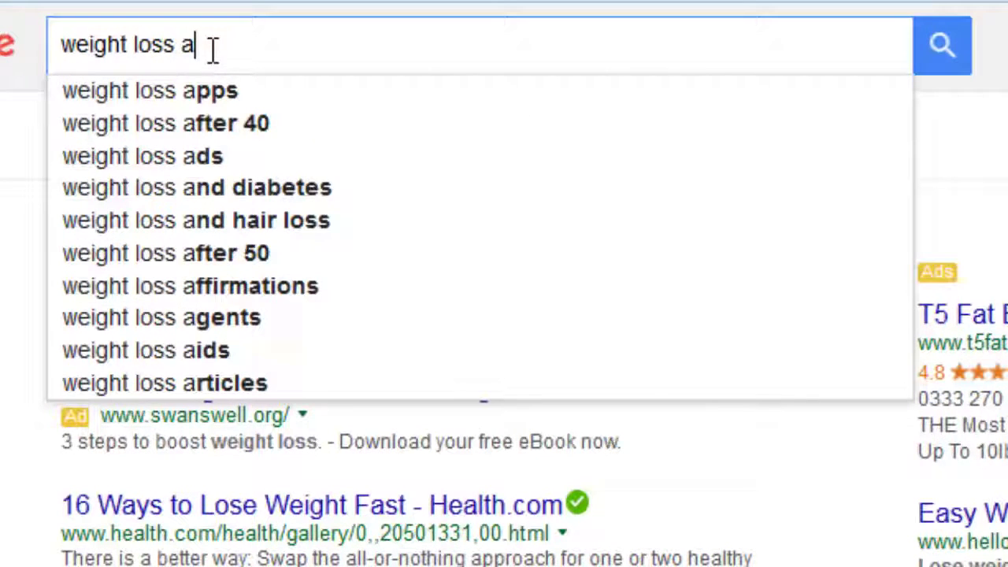
key("BackSpace")
type("b")
key("BackSpace")
key("BackSpace")
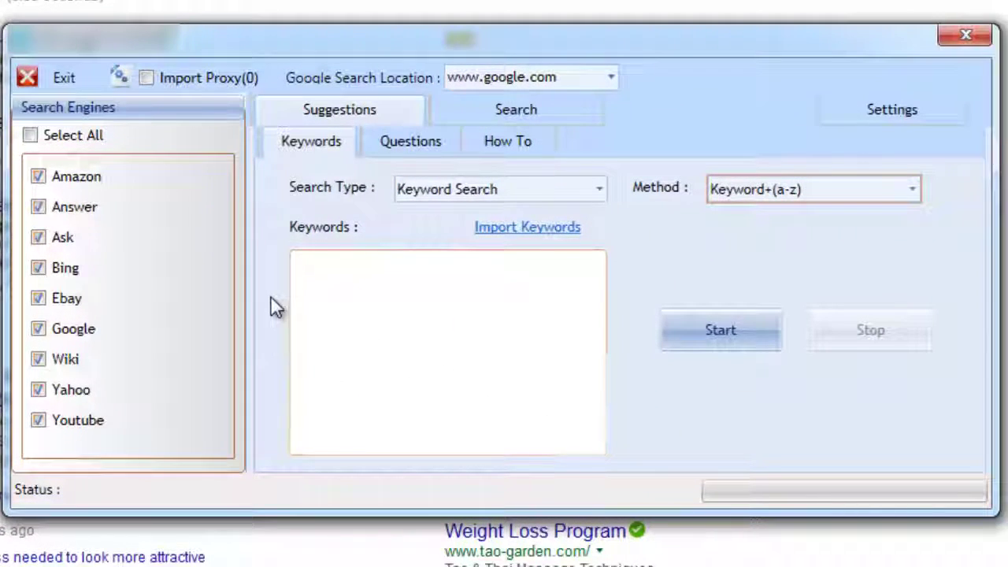
Limit the search engines to Bing, Google and Yahoo by clearing the full selection and enabling only these three
left_click(31, 137)
left_click(30, 137)
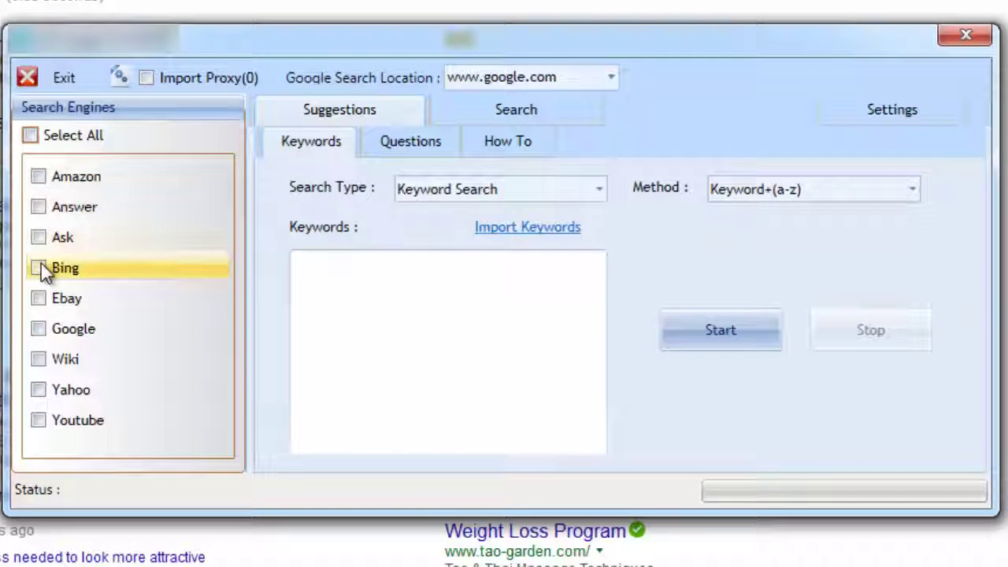
left_click(40, 266)
left_click(38, 329)
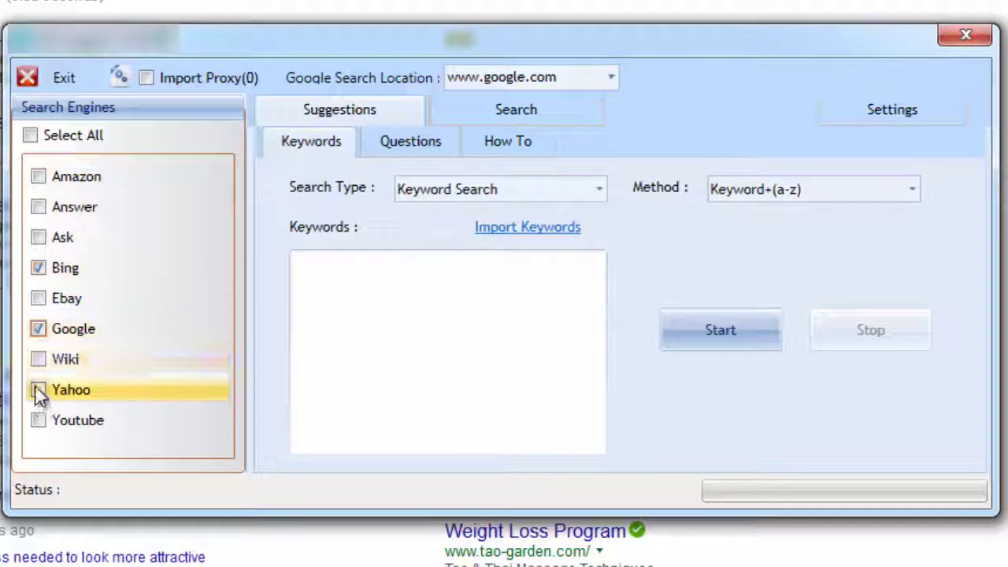
left_click(39, 390)
Enter "weight loss" as the keyword and start scraping its suggestions
left_click(363, 316)
type("we")
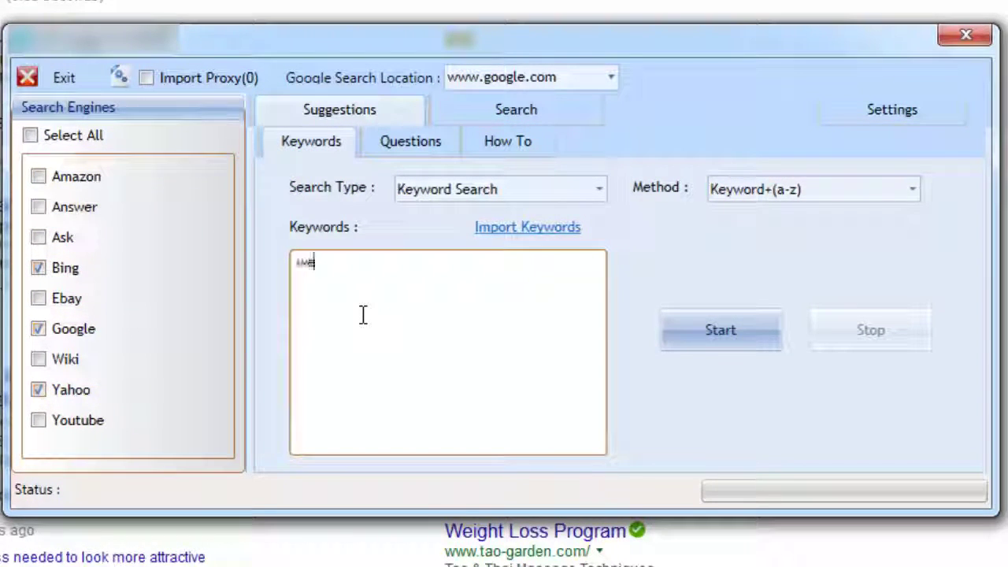
type("ight loss")
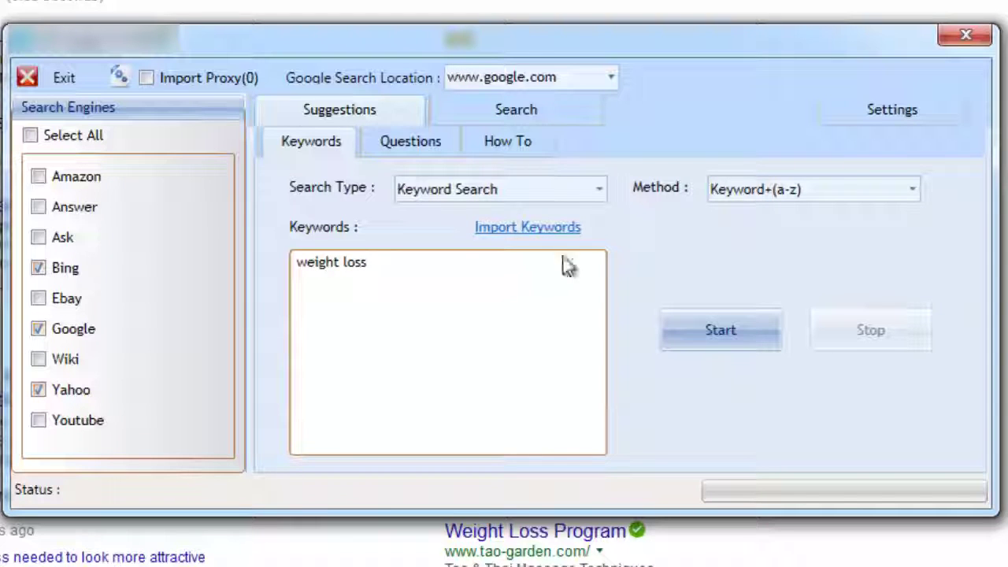
left_click(520, 229)
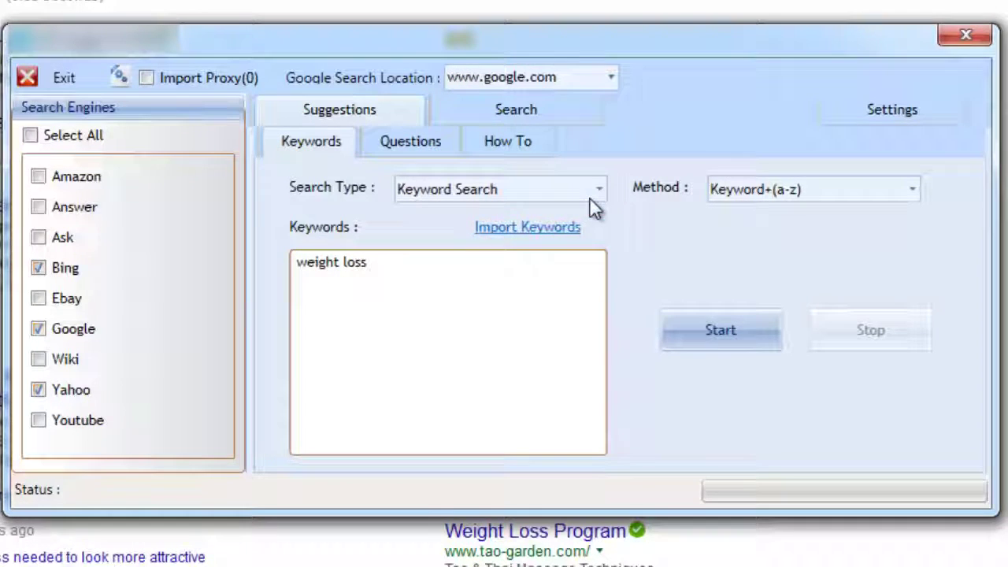
left_click(732, 333)
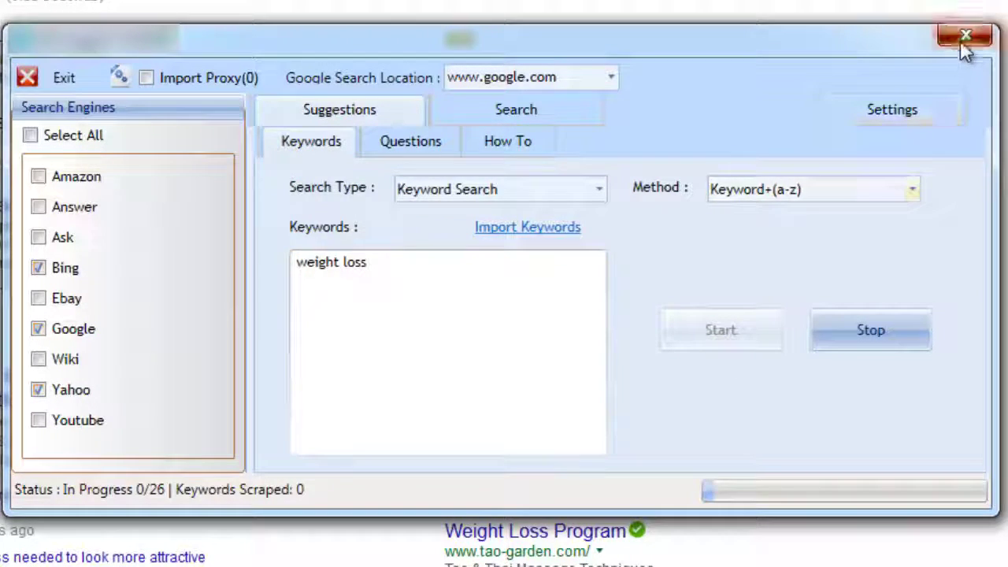
Send the running scraper to the notification area and restore its window from there
left_click(966, 36)
left_click(738, 308)
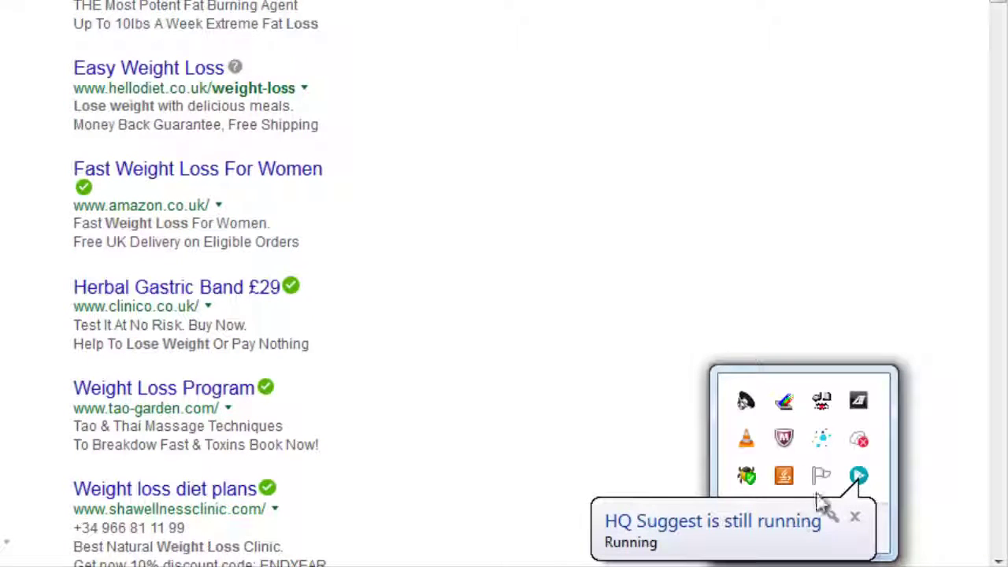
right_click(858, 476)
left_click(828, 441)
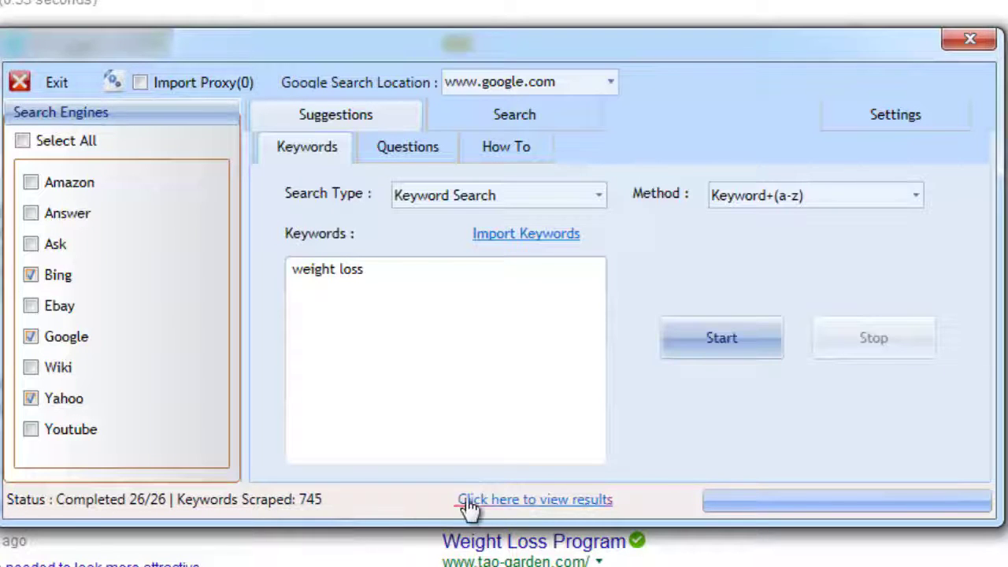
Open the scraped keyword results, look through the "weight loss" suggestions and return to the scraper
left_click(498, 502)
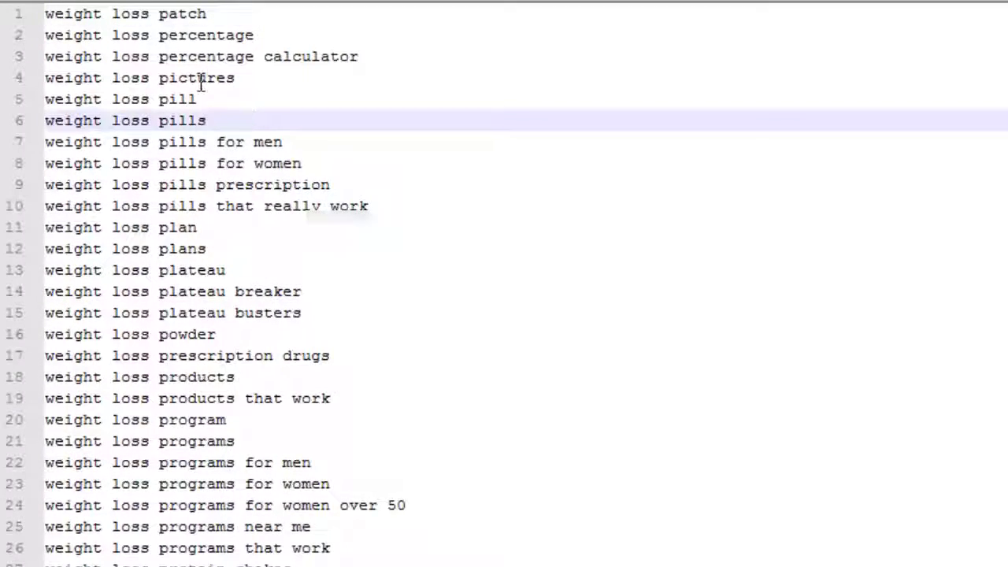
scroll(201, 83, "down", 20)
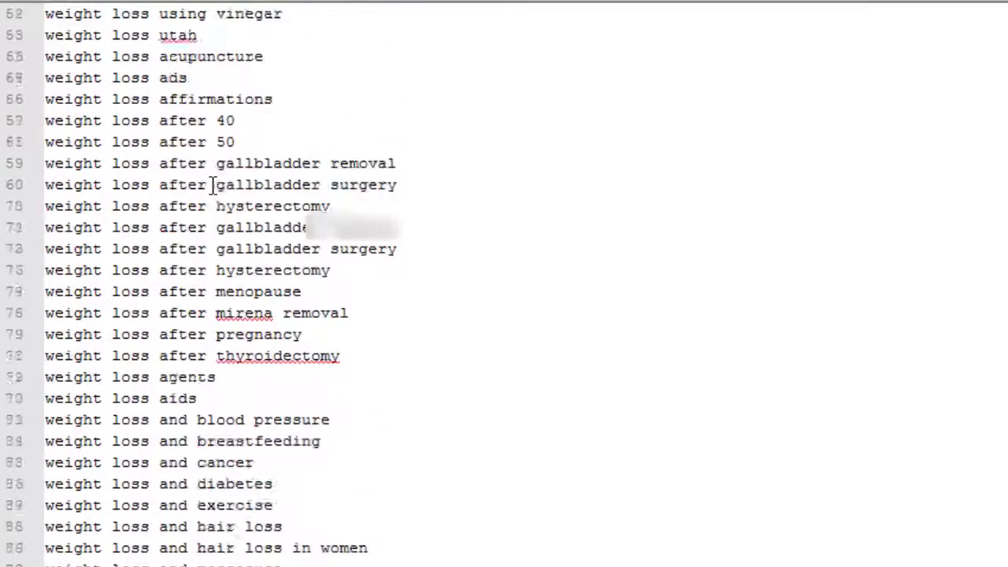
scroll(212, 186, "down", 20)
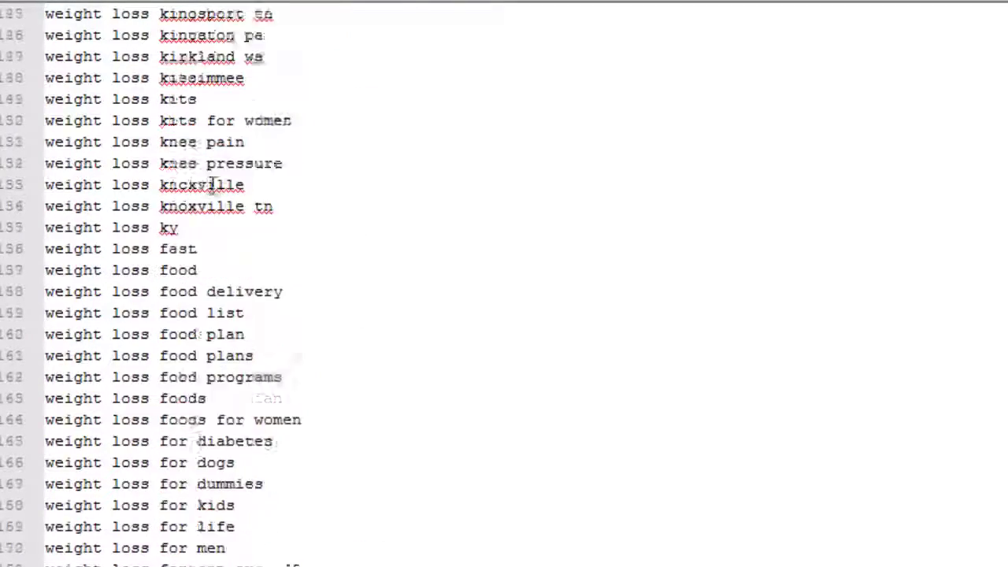
scroll(211, 184, "down", 13)
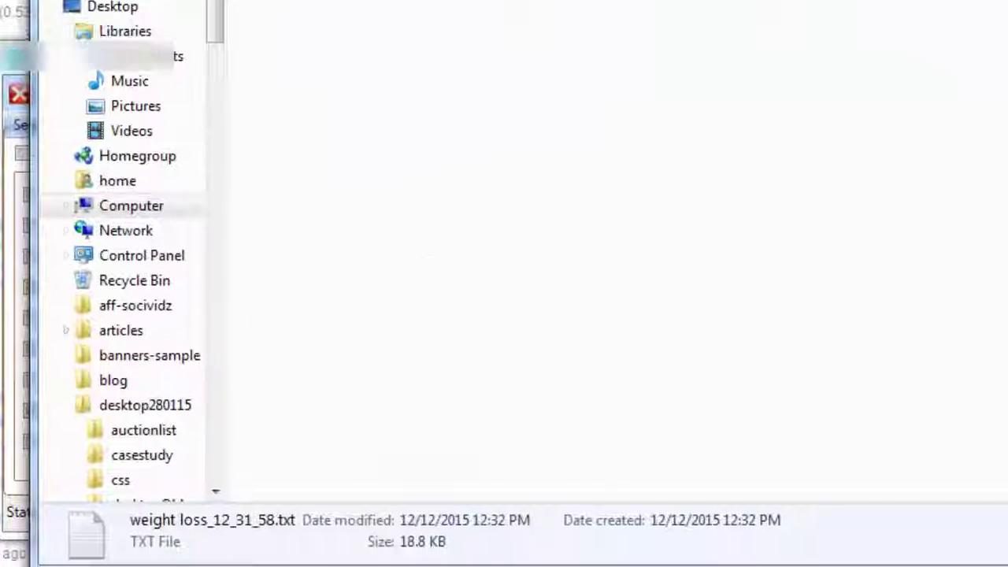
left_click(11, 60)
left_click(180, 57)
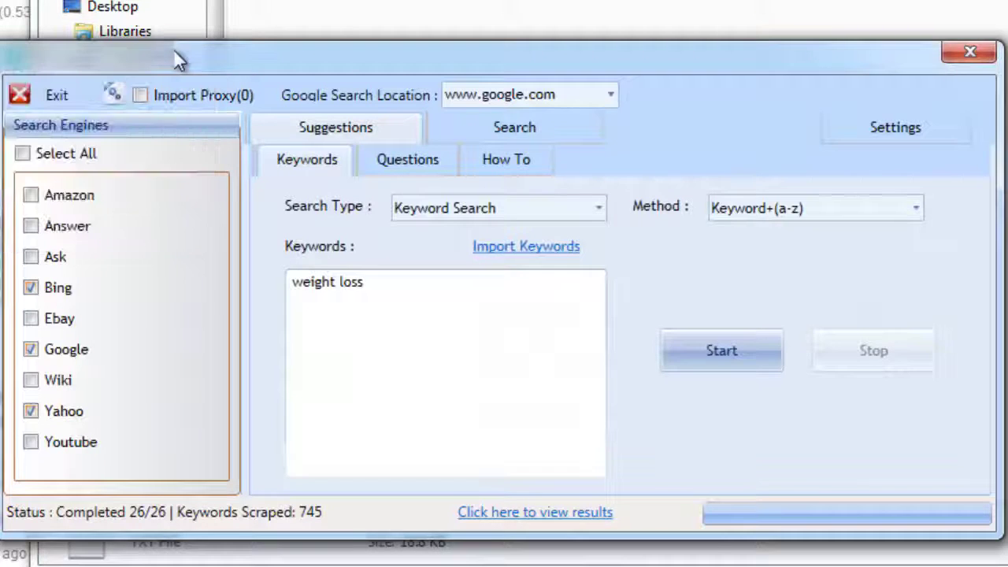
Examine the keyword method options and the keyword file import dialog, keeping Keyword+(a-z) and importing nothing
left_click(916, 209)
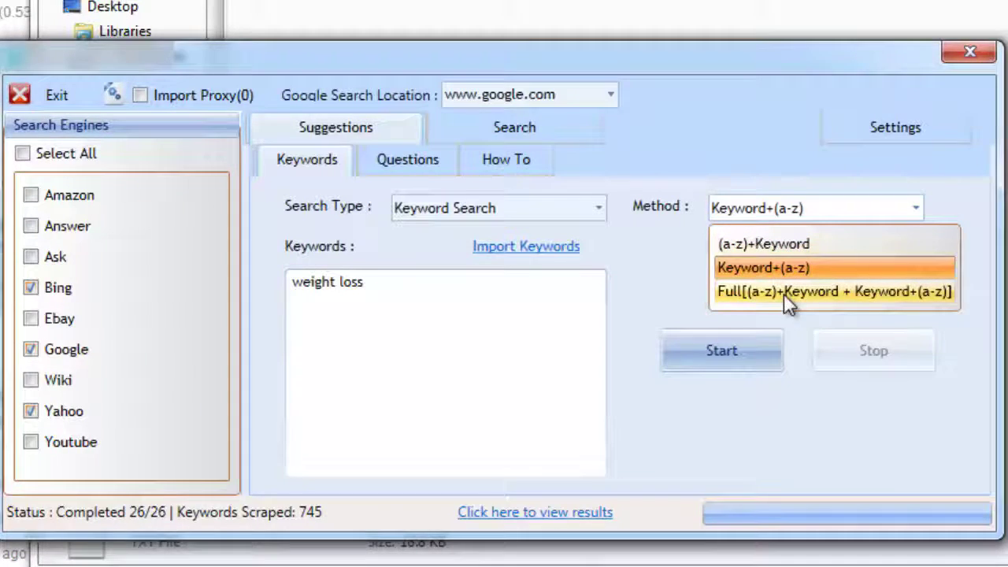
left_click(656, 276)
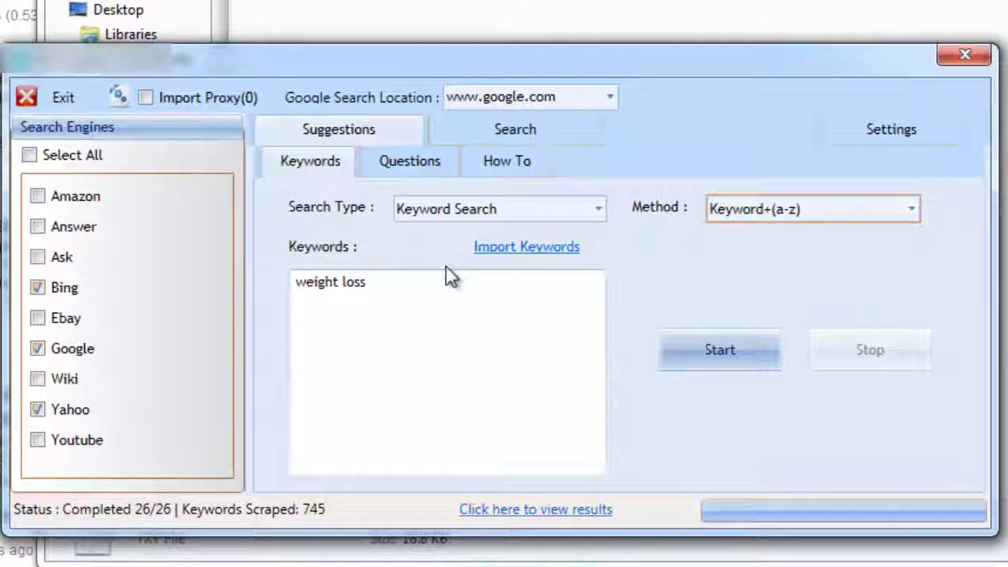
left_click(477, 249)
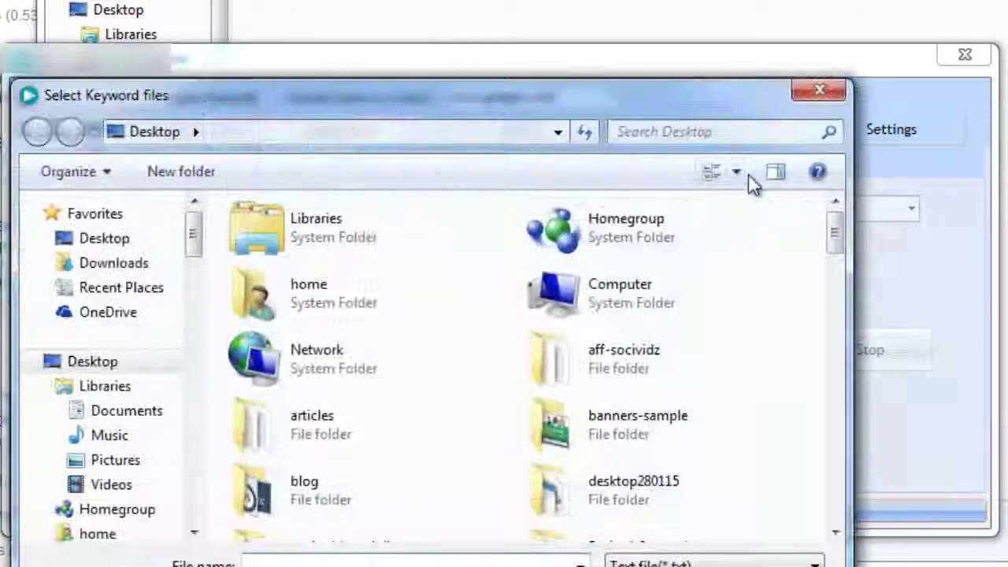
left_click(816, 91)
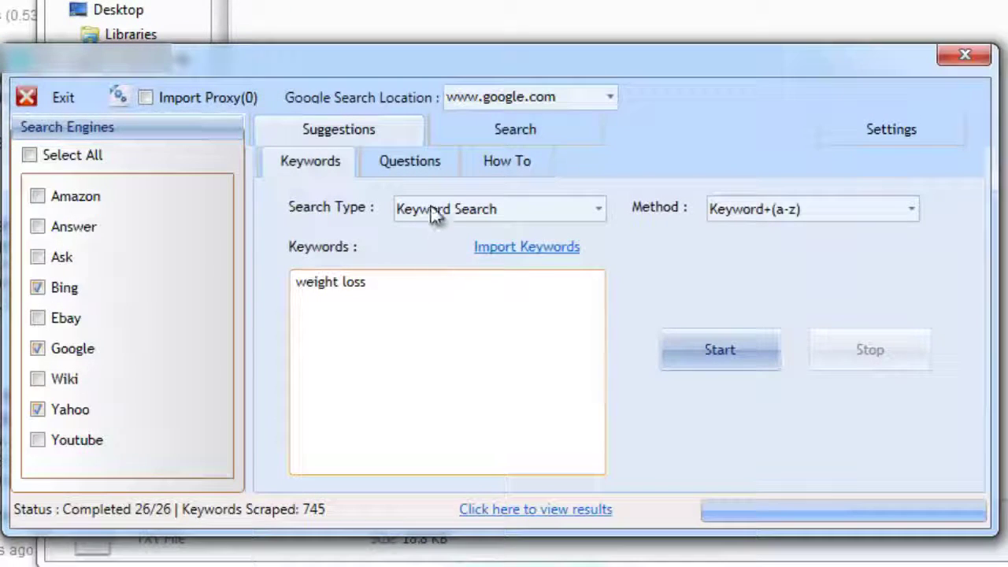
Set up a Questions search with the keyword "weight loss" and deselect all the question templates
left_click(429, 161)
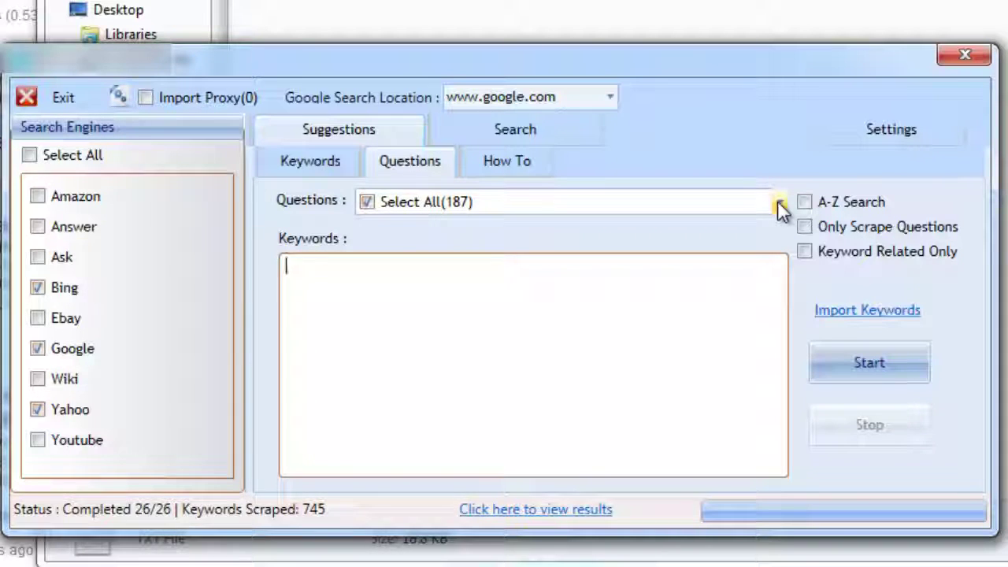
type("weight loss")
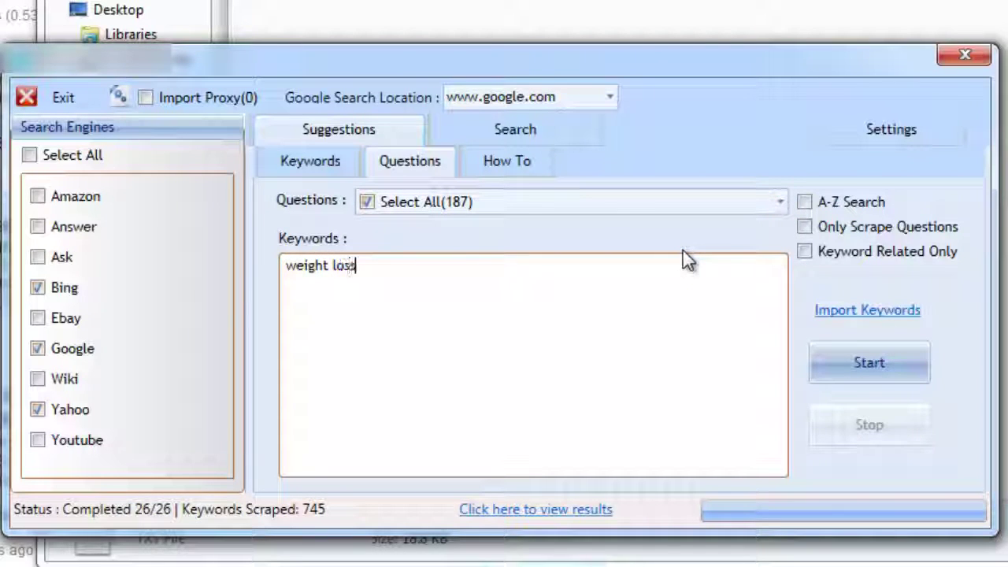
left_click(778, 202)
left_click(373, 238)
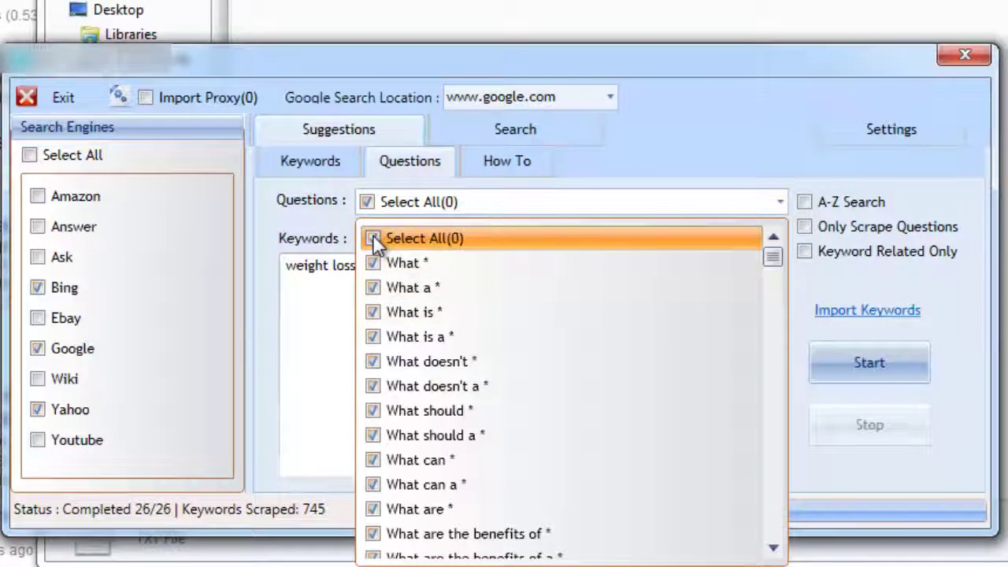
Select the question templates "What *", "What would a *", "Where are *" and "Why should *"
left_click(373, 263)
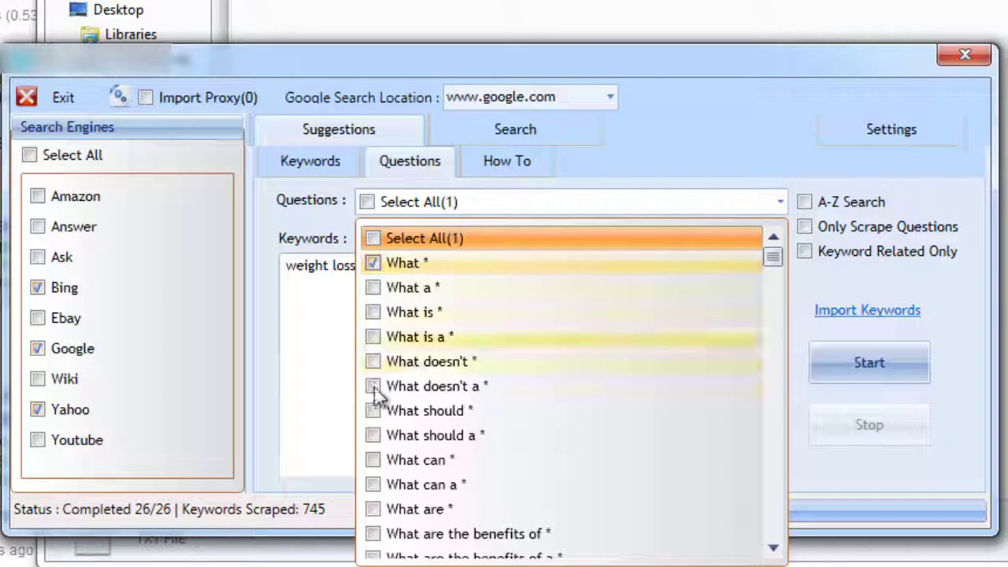
left_click(386, 435)
left_click(780, 204)
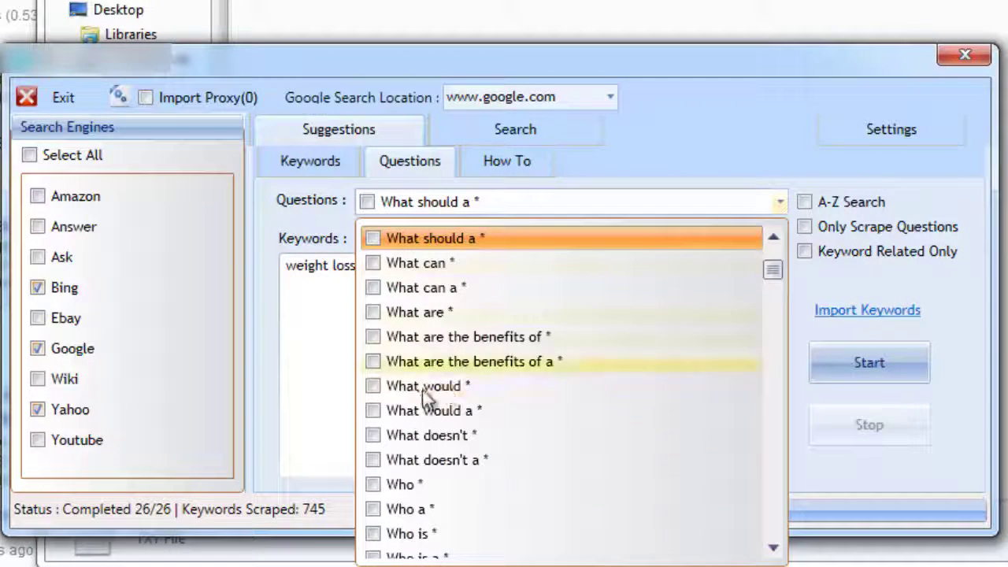
scroll(375, 413, "down", 5)
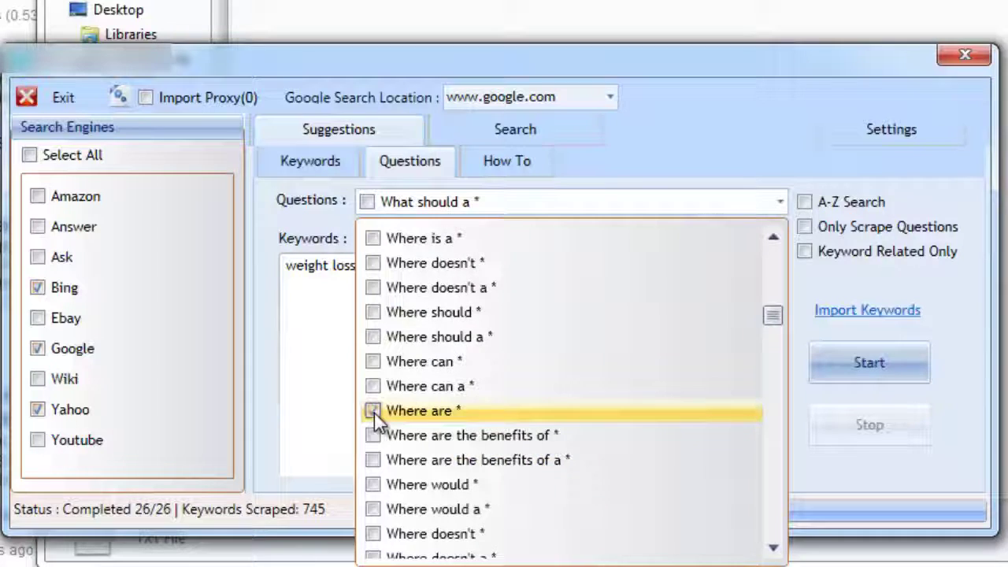
scroll(374, 413, "down", 10)
left_click(373, 411)
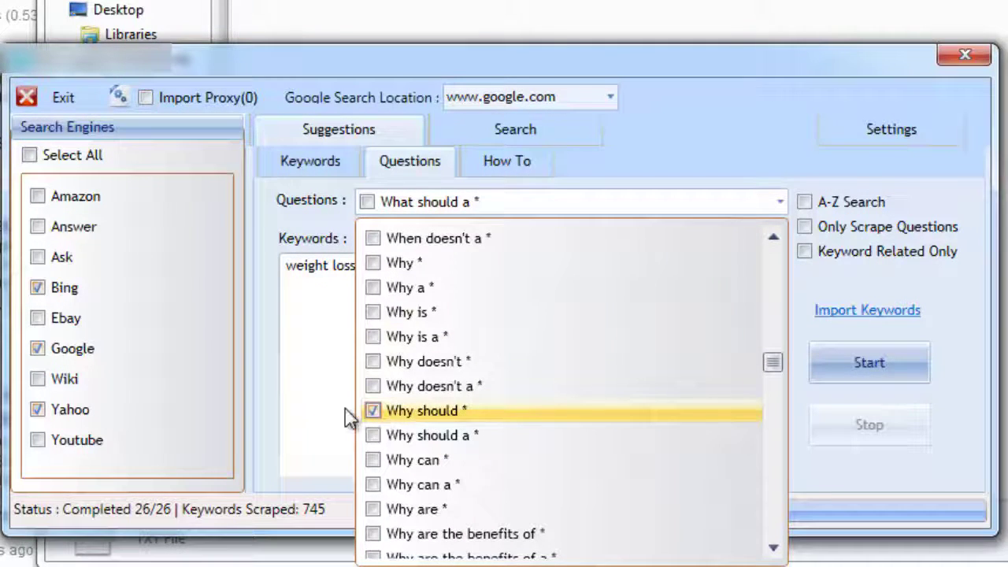
left_click(349, 415)
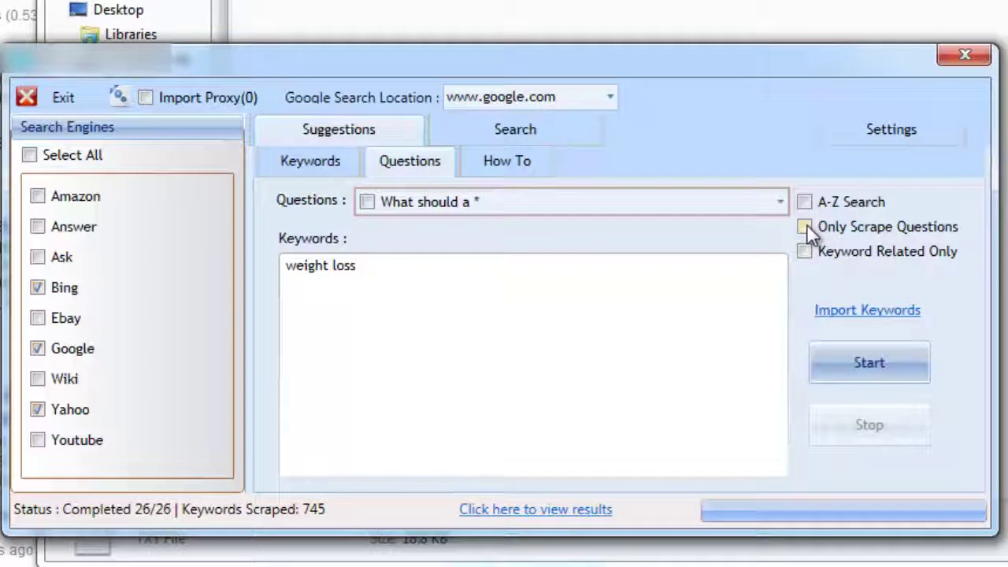
Enable Only Scrape Questions and Keyword Related Only, and start scraping the "weight loss" questions
left_click(810, 229)
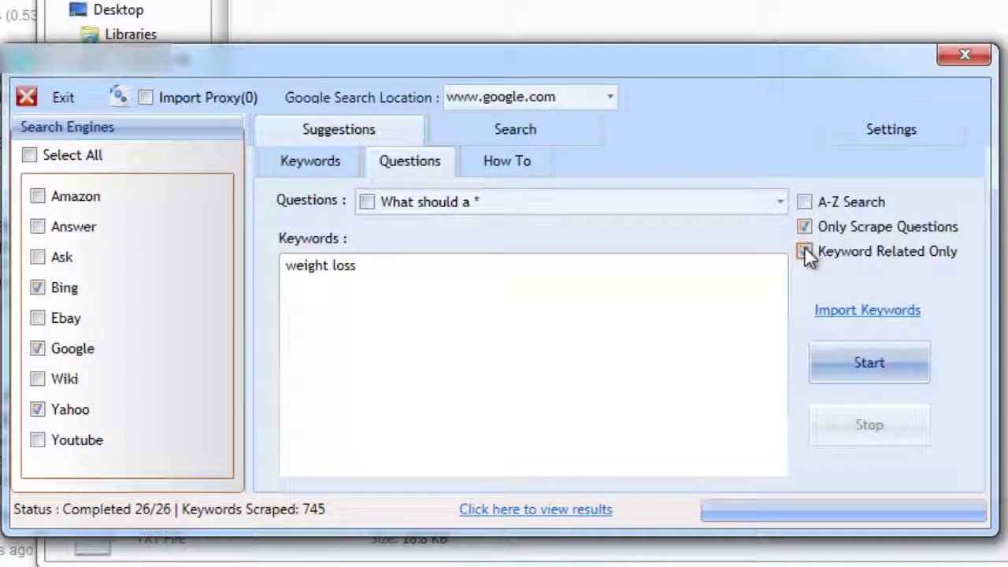
left_click(804, 228)
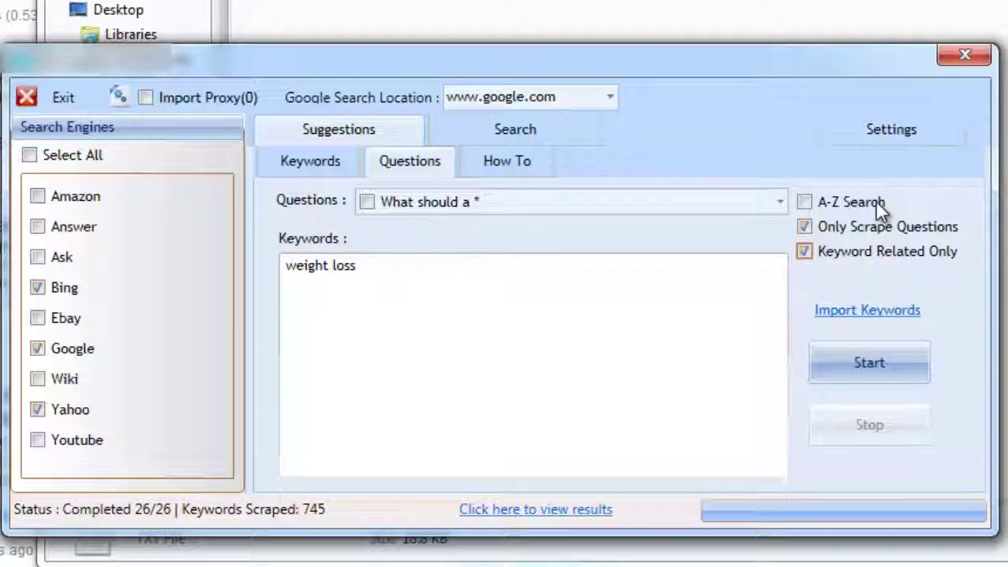
left_click(821, 360)
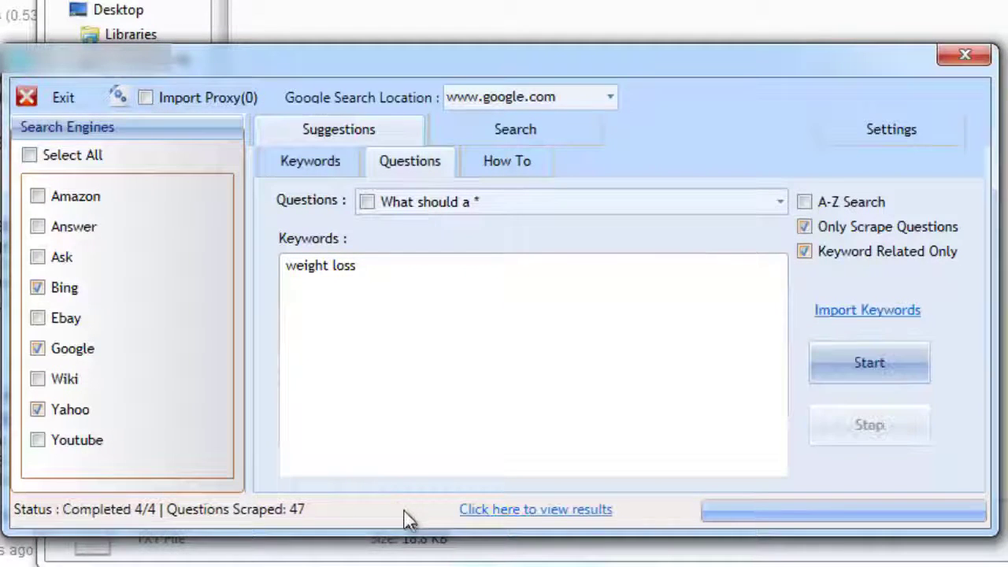
Open the scraped question results, look through the how, what, which, who, when and why questions, and close the file
left_click(508, 514)
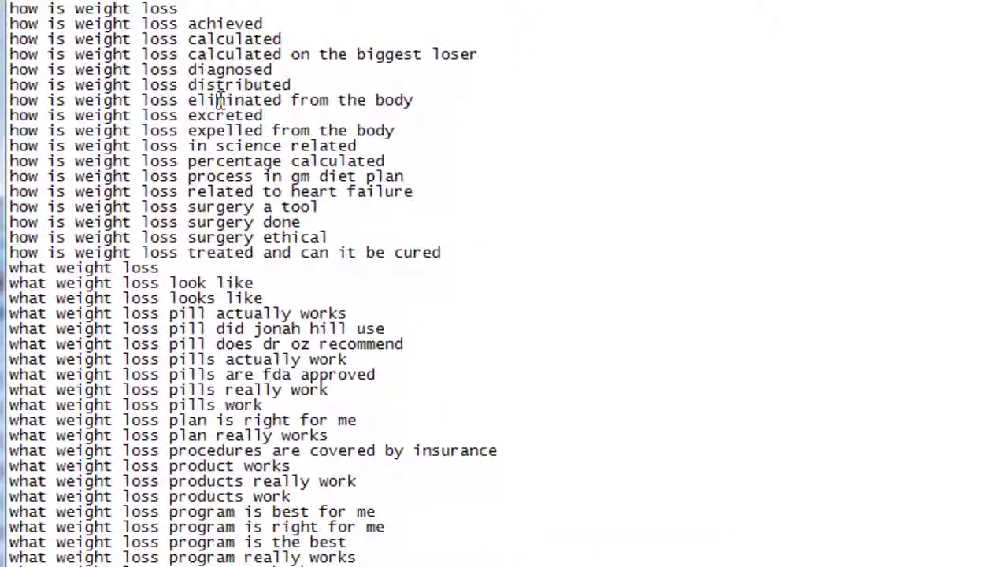
scroll(220, 100, "down", 20)
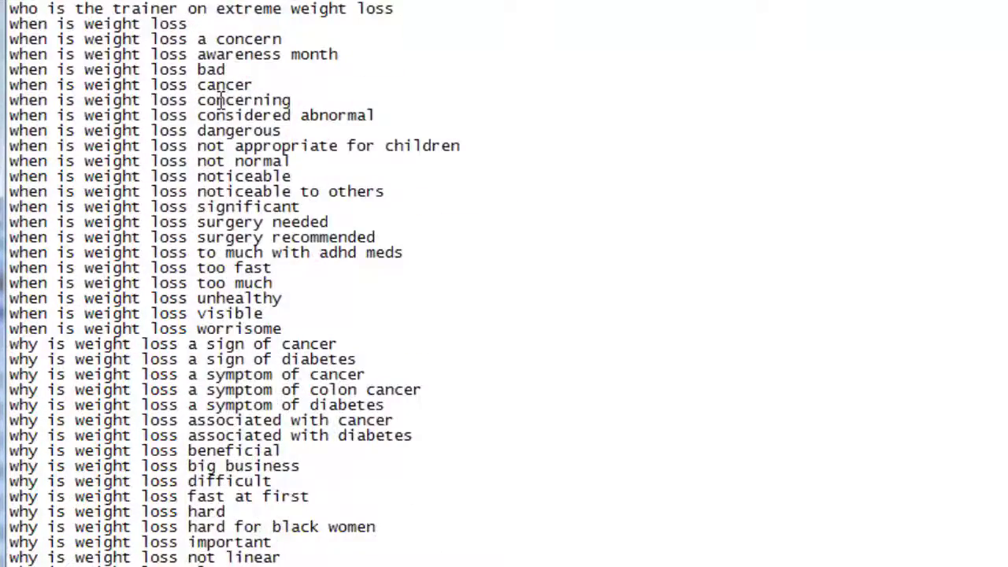
scroll(220, 100, "up", 20)
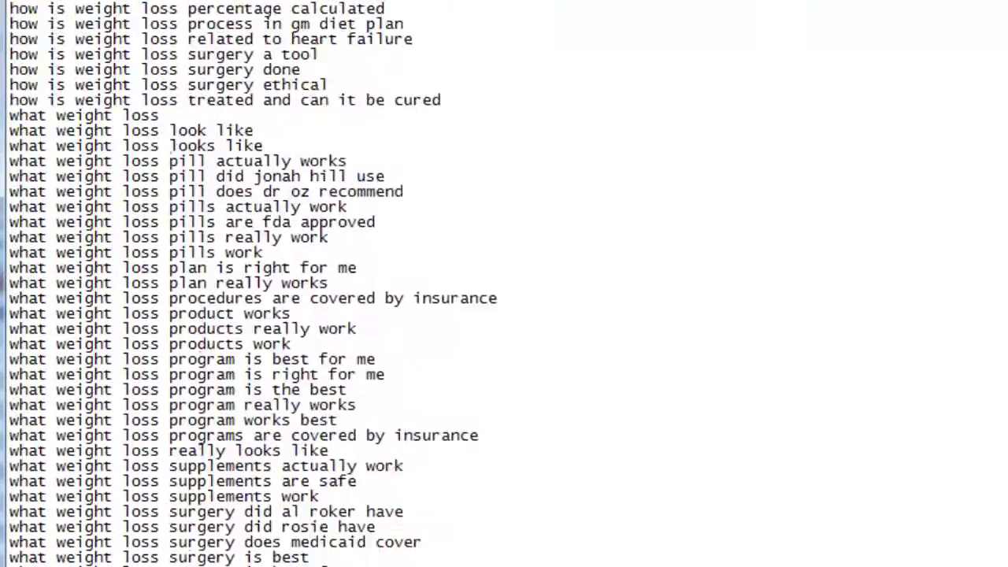
scroll(220, 101, "up", 3)
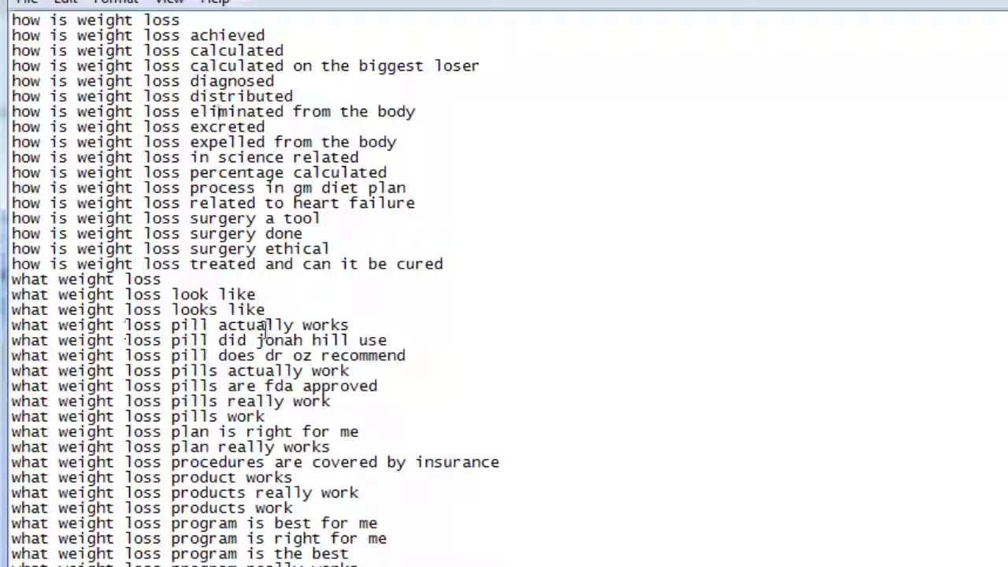
scroll(396, 520, "down", 6)
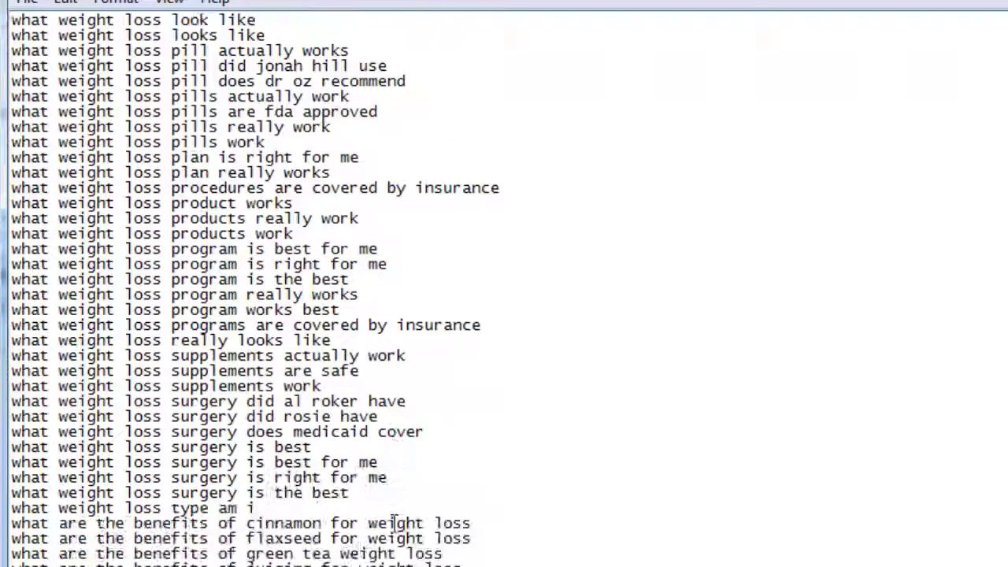
scroll(387, 542, "down", 6)
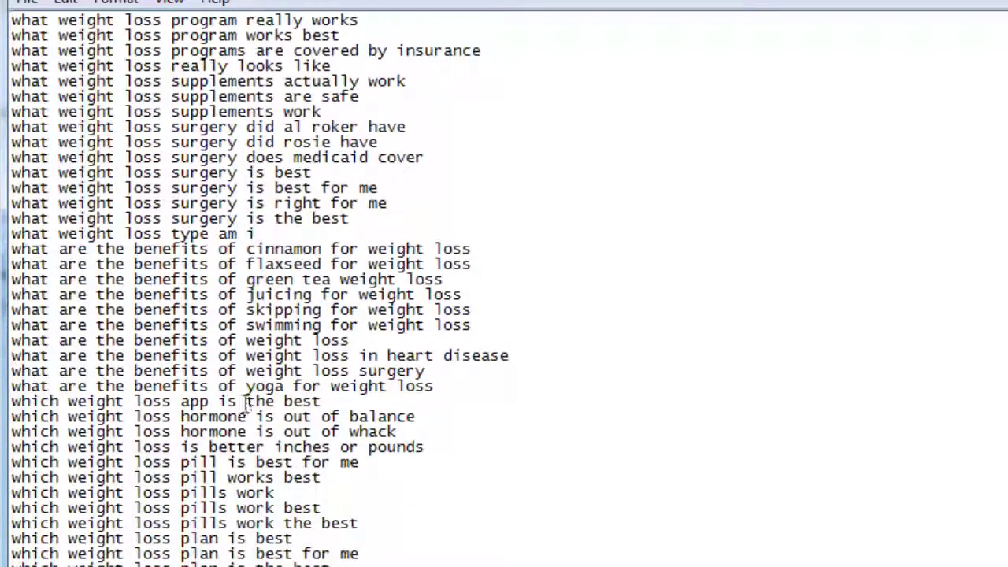
scroll(327, 403, "down", 12)
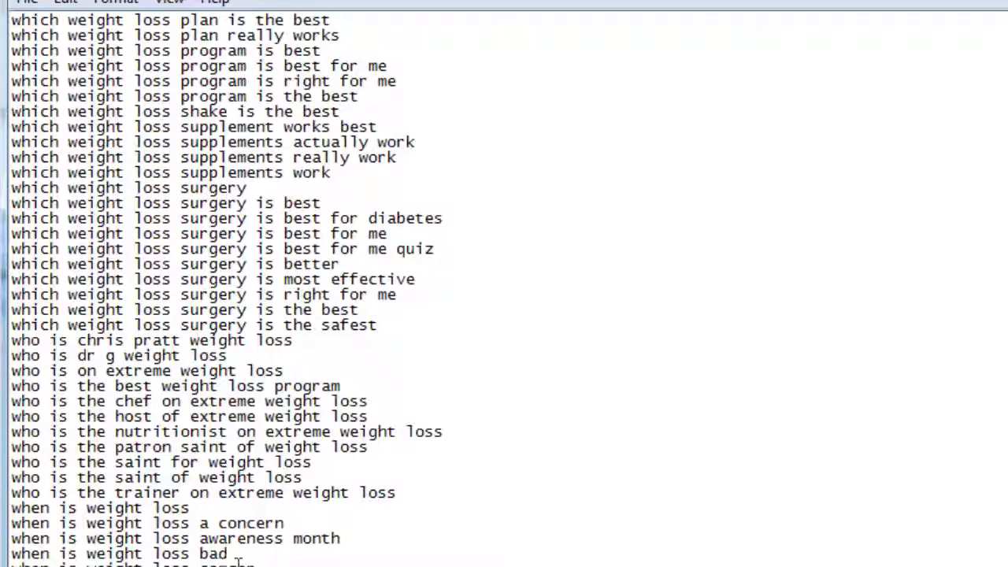
scroll(246, 555, "down", 4)
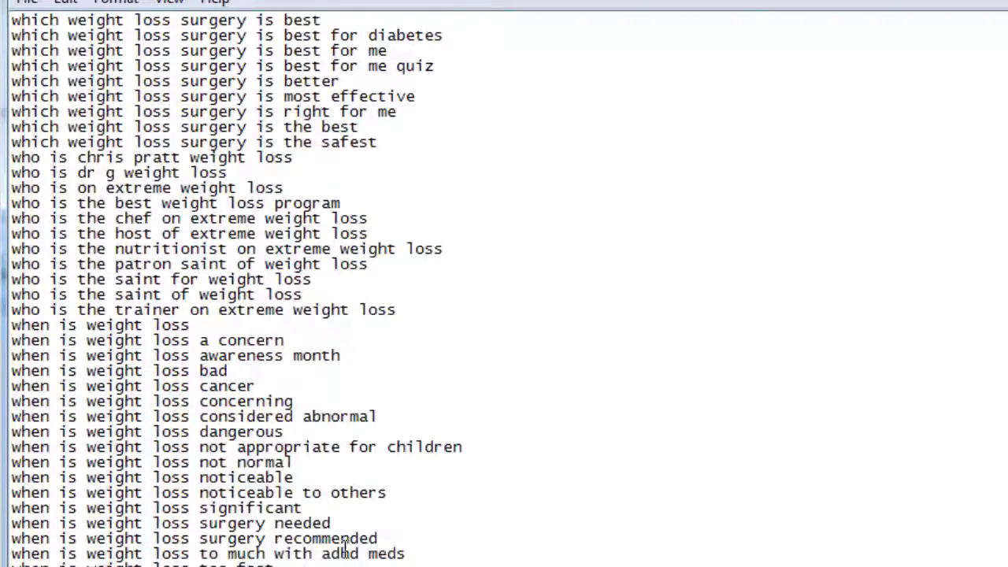
scroll(339, 548, "down", 3)
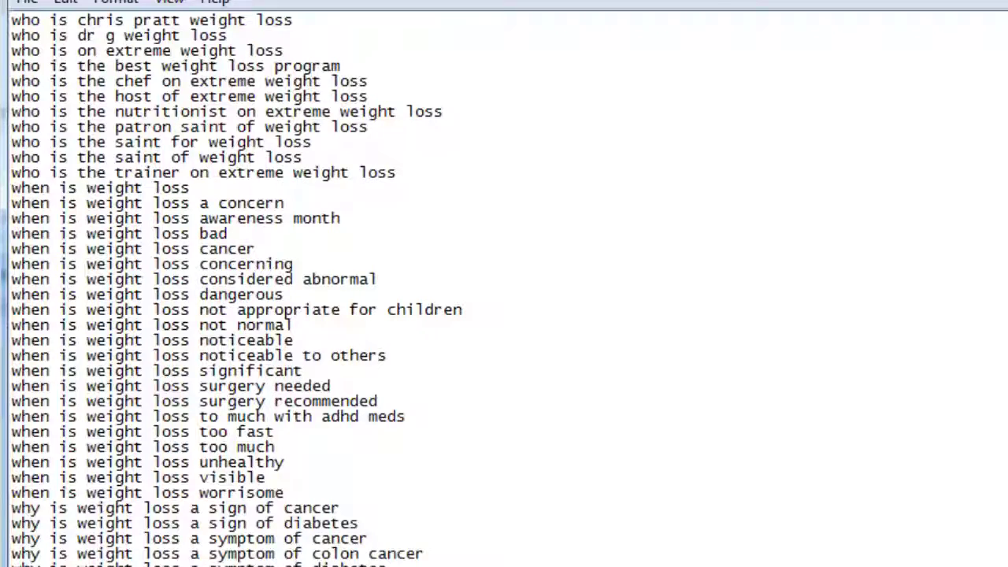
scroll(984, 134, "down", 3)
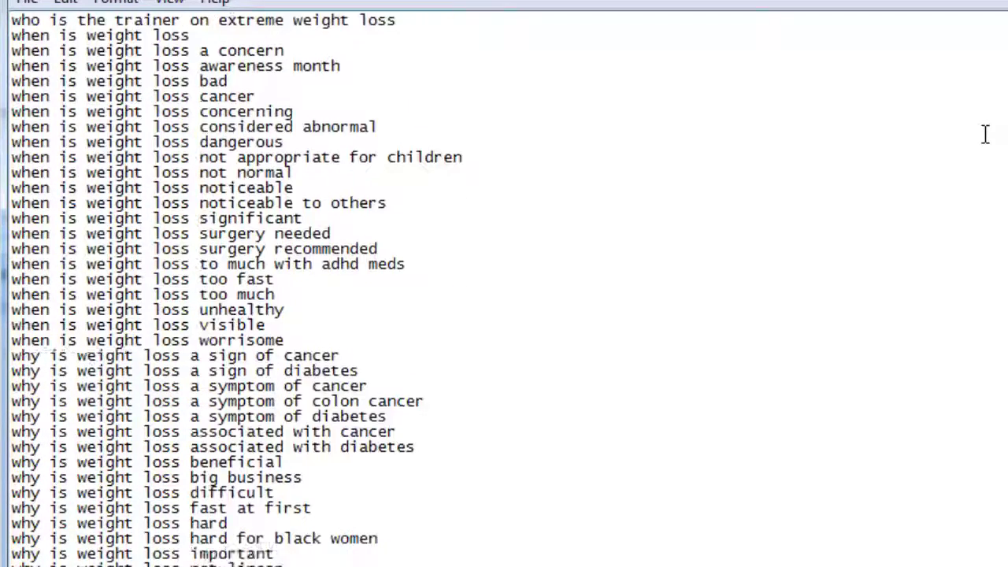
scroll(985, 134, "up", 5)
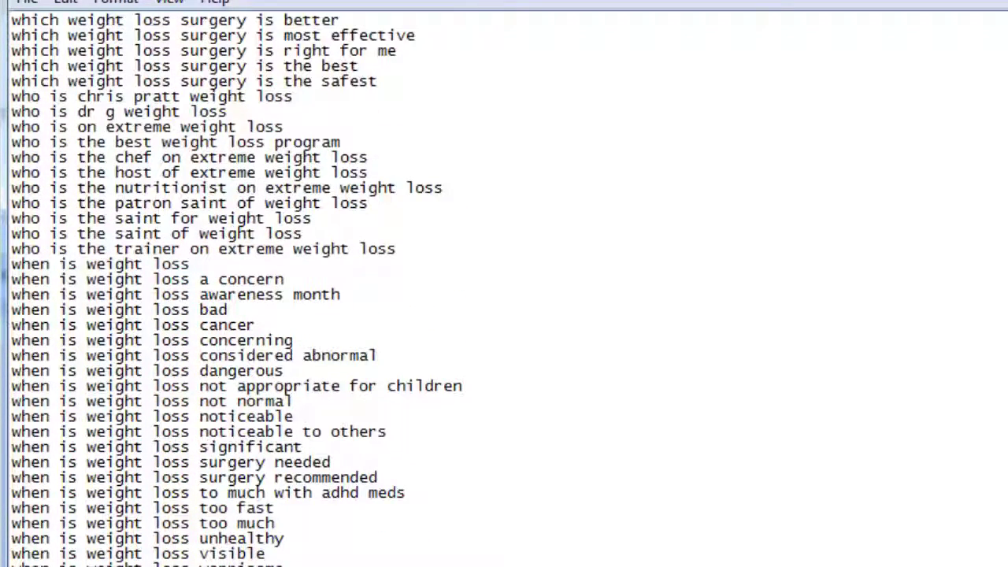
key("alt+F4")
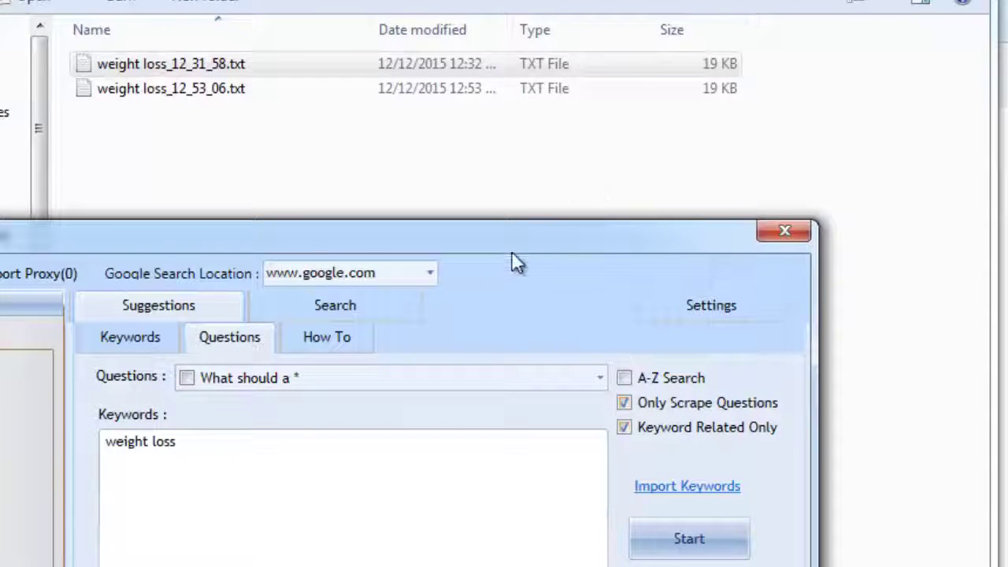
Look over the question template list again and clear "weight loss" from the Questions keywords
left_click(328, 451)
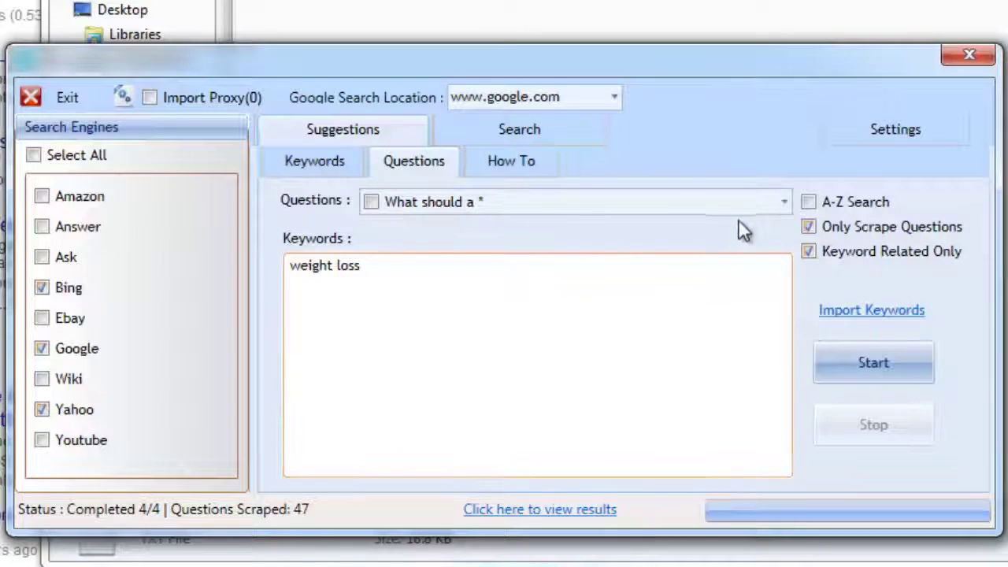
left_click(783, 202)
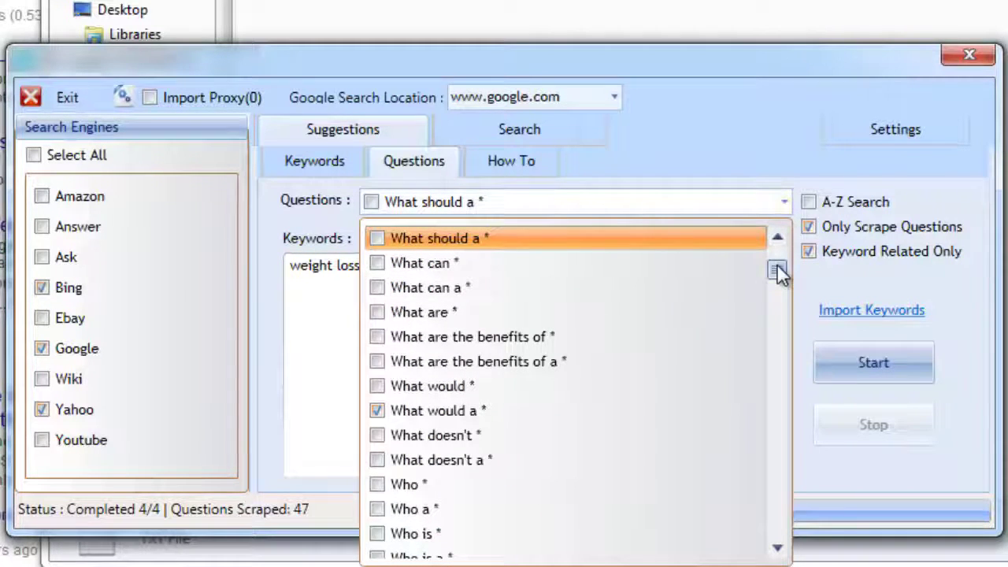
left_click_drag(777, 271, 776, 475)
left_click(338, 387)
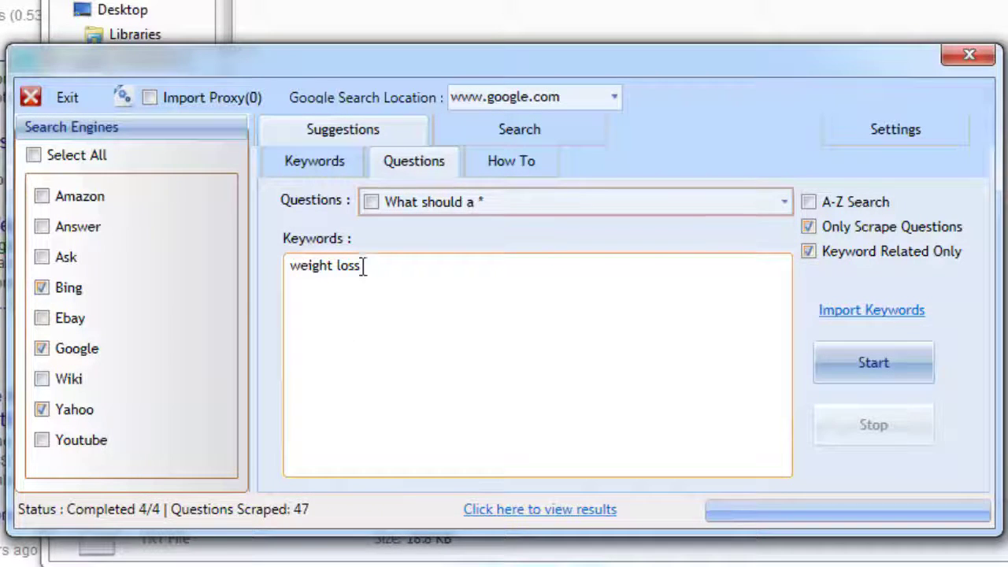
left_click_drag(363, 266, 282, 276)
key("BackSpace")
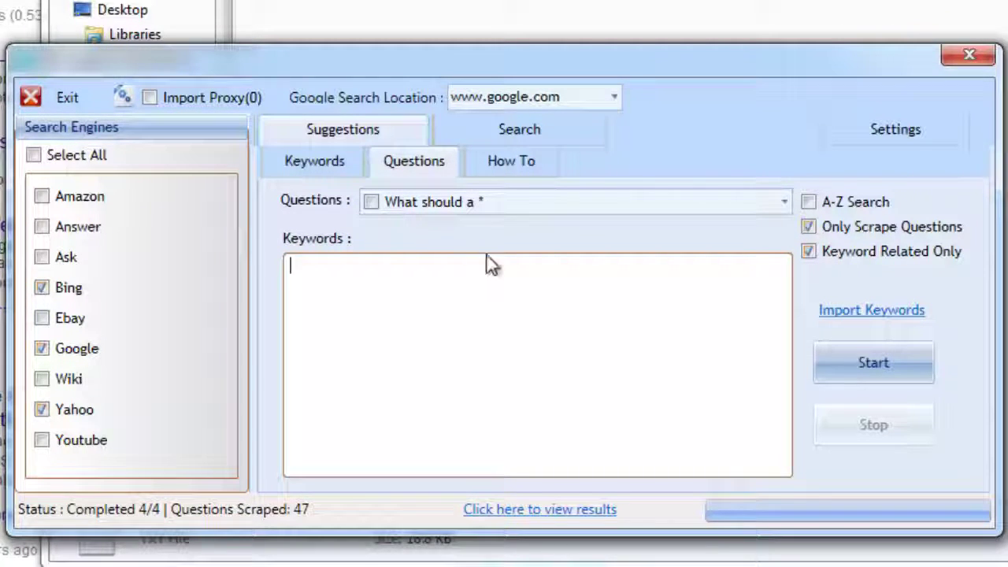
Switch to the How To suggestions and deselect all the how-to templates
left_click(519, 160)
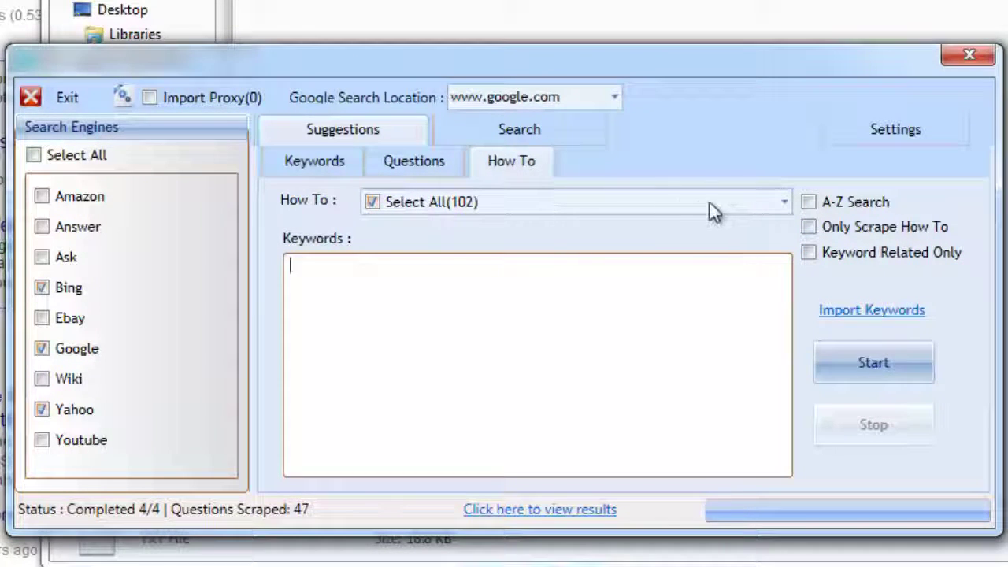
left_click(785, 202)
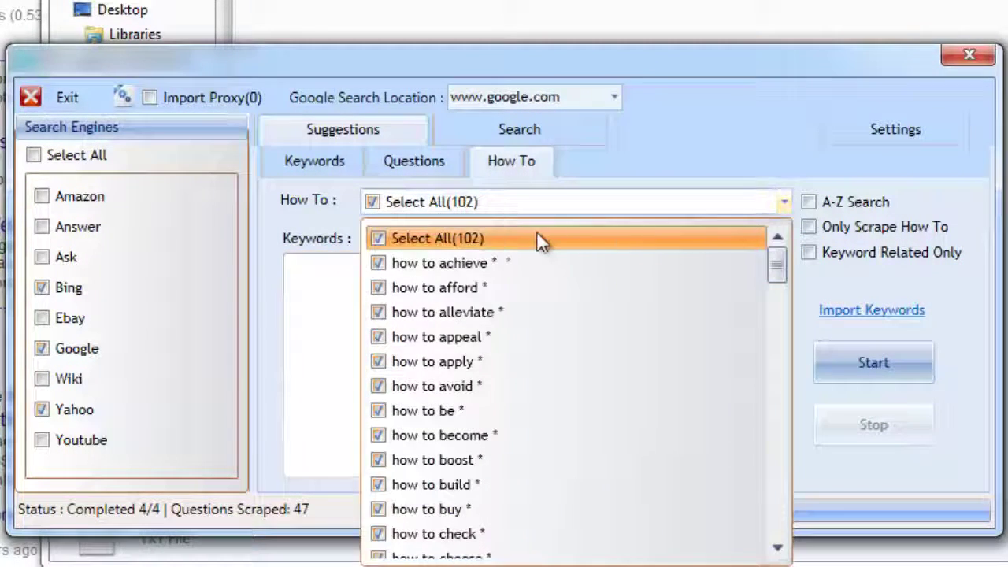
left_click(379, 238)
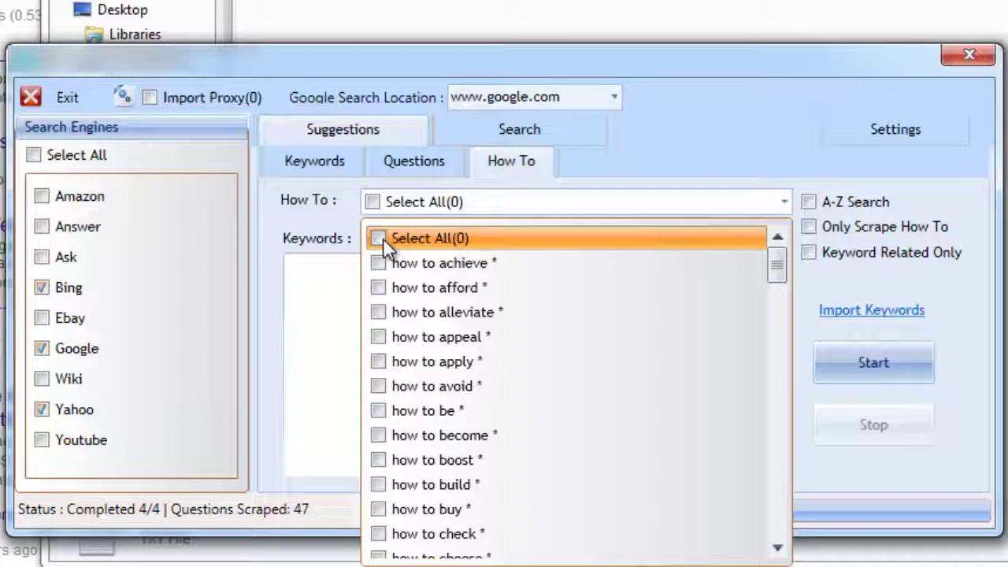
left_click(345, 299)
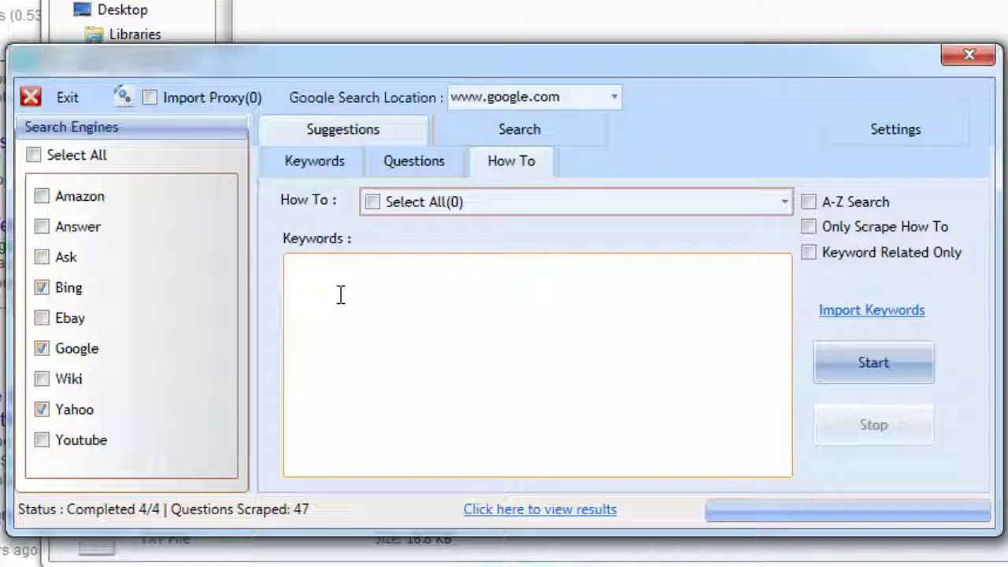
left_click(361, 298)
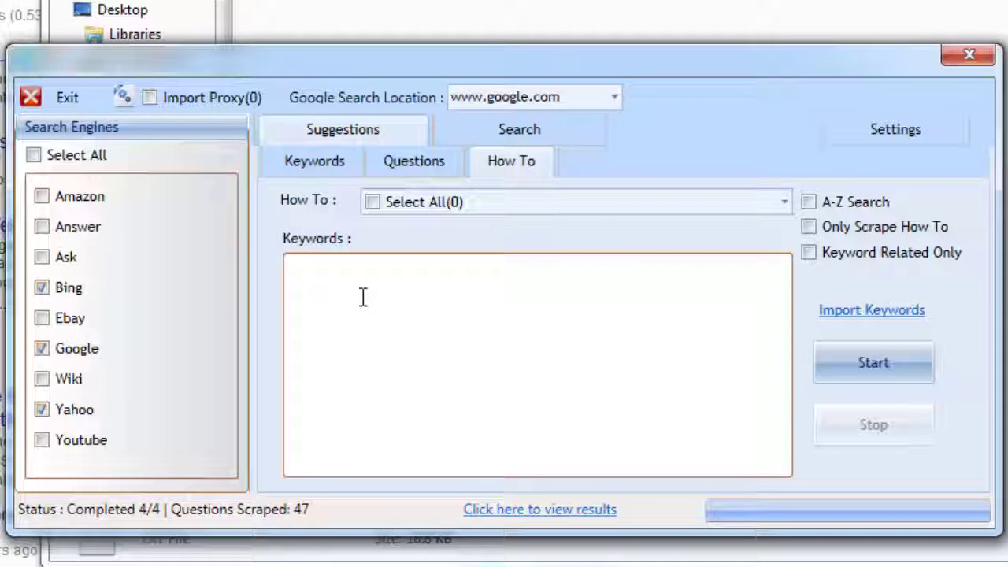
Select the how-to templates "how to afford *", "how to become *" and "how to check *"
left_click(787, 203)
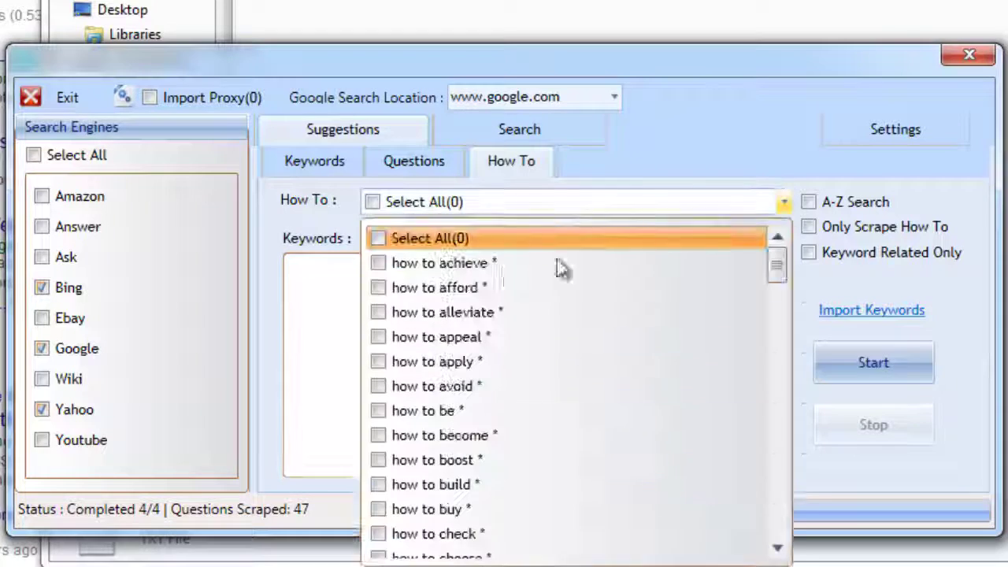
left_click(379, 288)
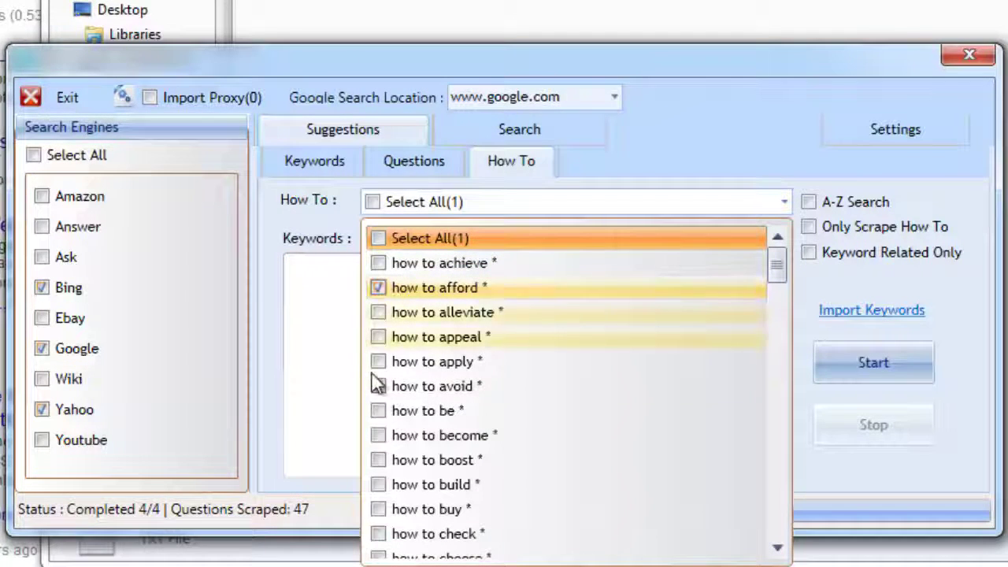
left_click(378, 433)
left_click(379, 536)
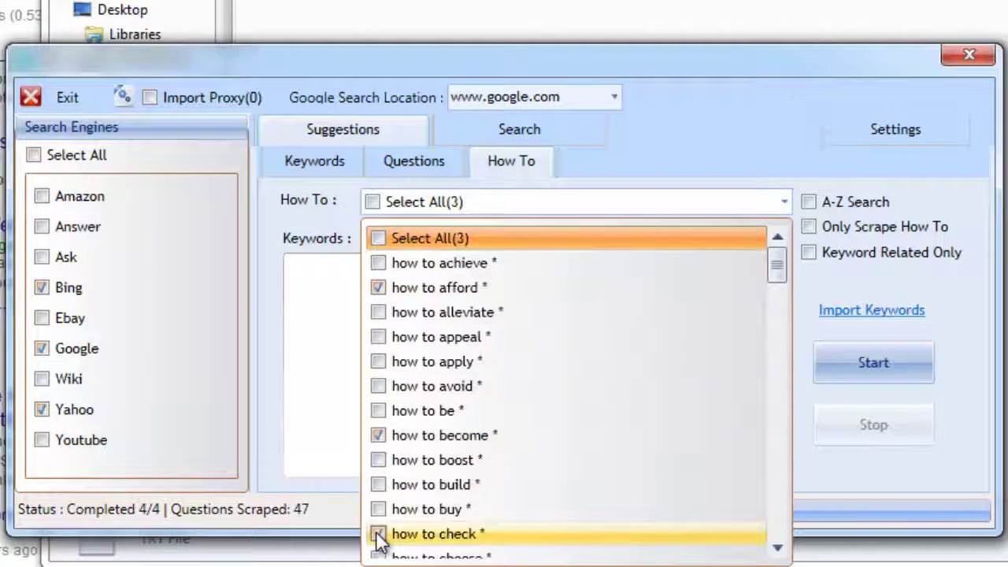
Also select the how-to template "how to enhance *" and enter "weight loss" as the How To keyword
scroll(378, 540, "down", 5)
left_click(379, 510)
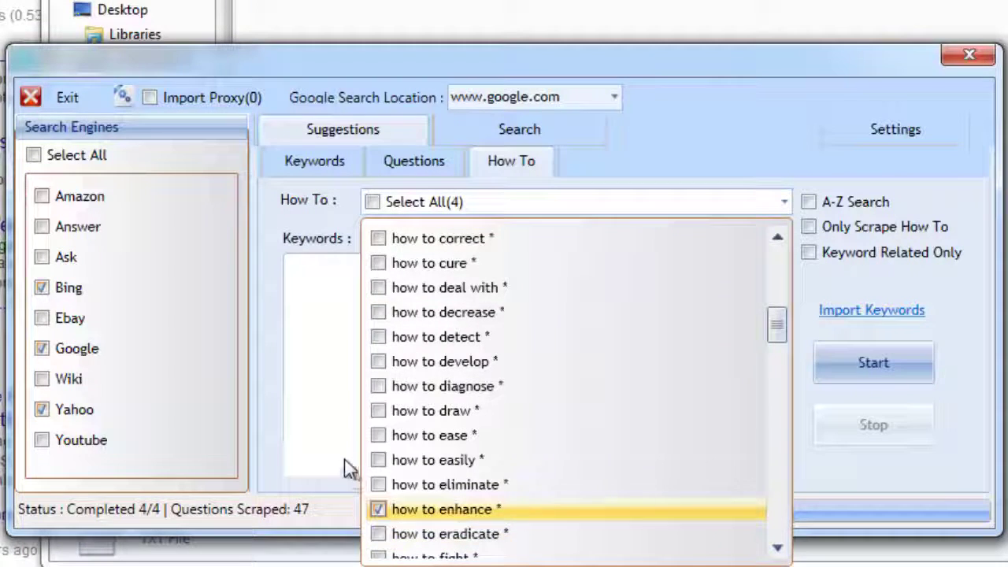
left_click(351, 418)
left_click(358, 398)
type("we")
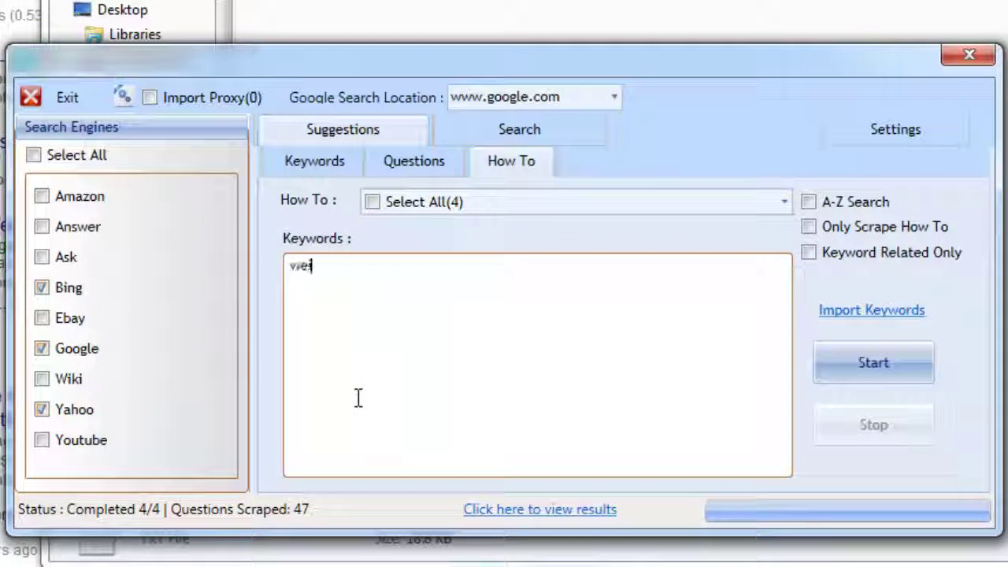
type("ight loss")
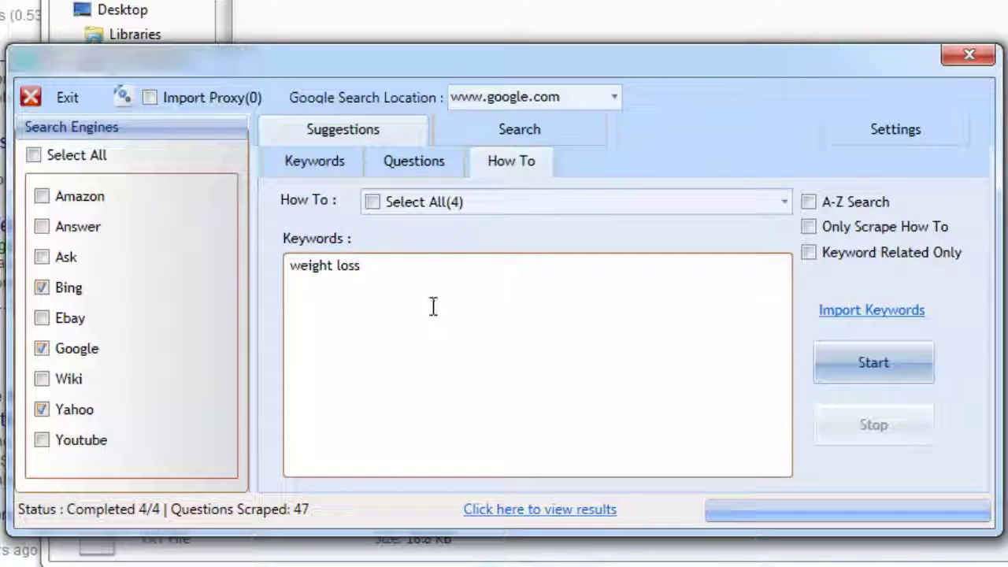
Open the keyword file import for the How To search and close it without choosing a file
left_click(908, 310)
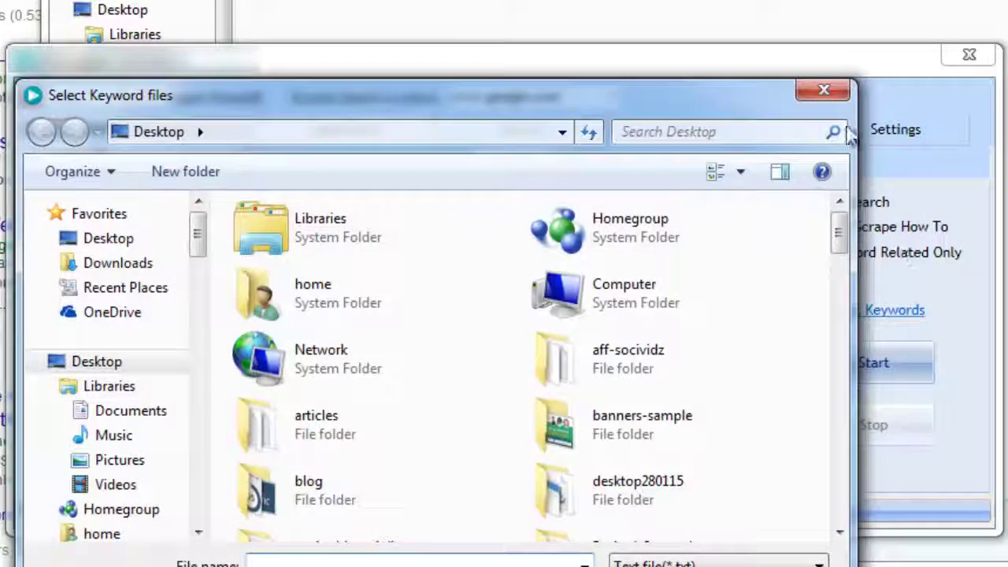
left_click(824, 90)
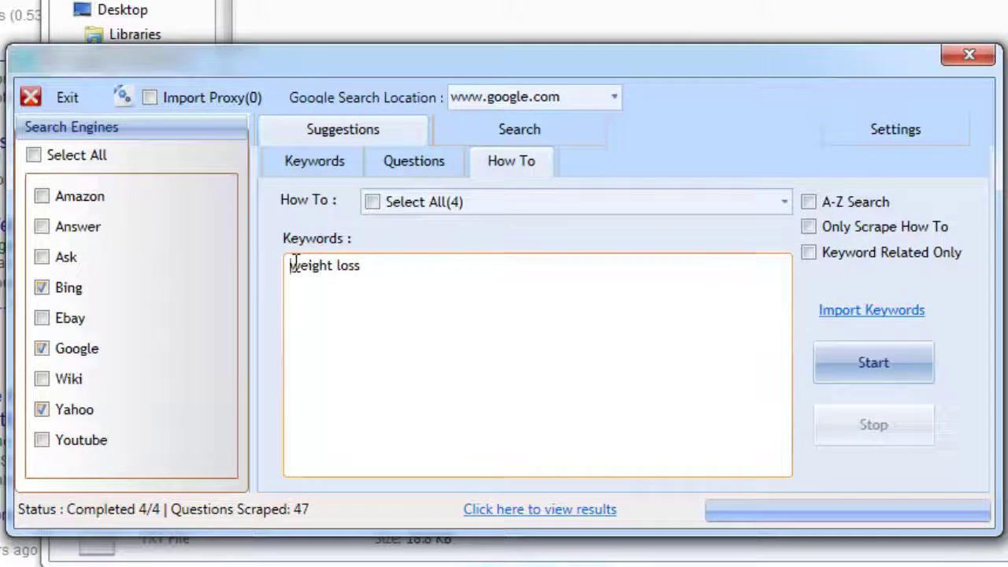
left_click_drag(291, 263, 428, 264)
left_click(431, 280)
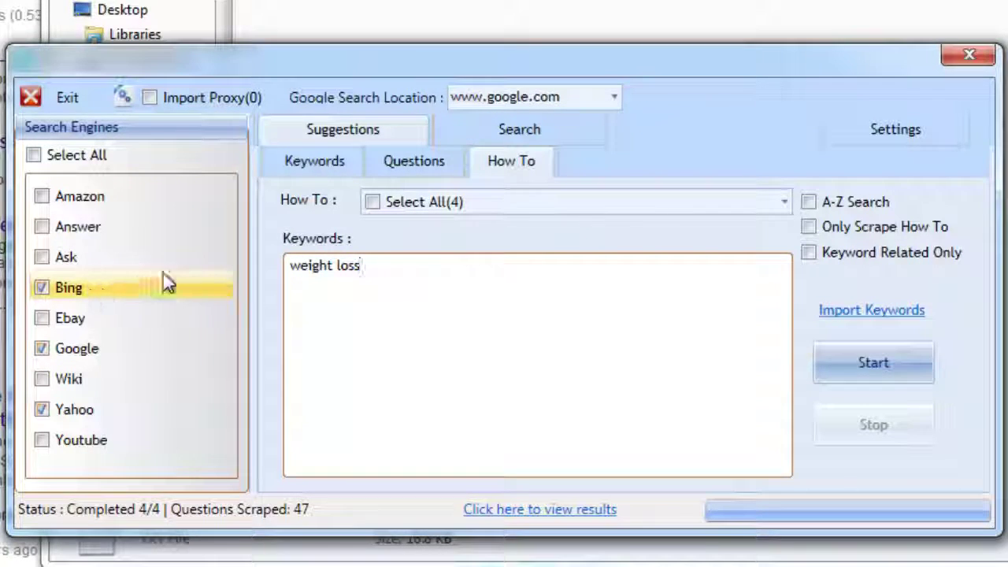
Enable A-Z Search, Only Scrape How To and Keyword Related Only, and start the how-to scrape
left_click(809, 206)
left_click(808, 228)
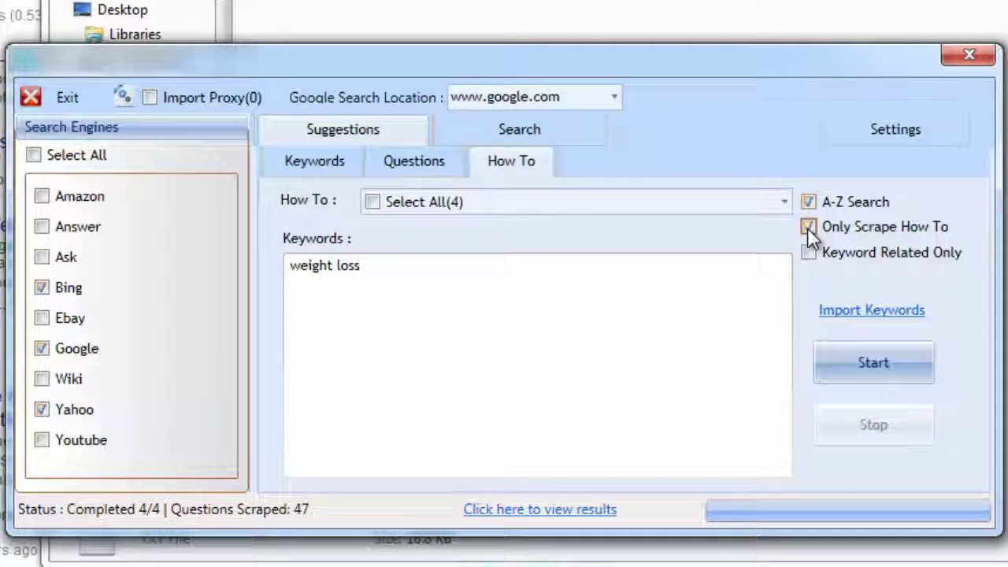
left_click(809, 253)
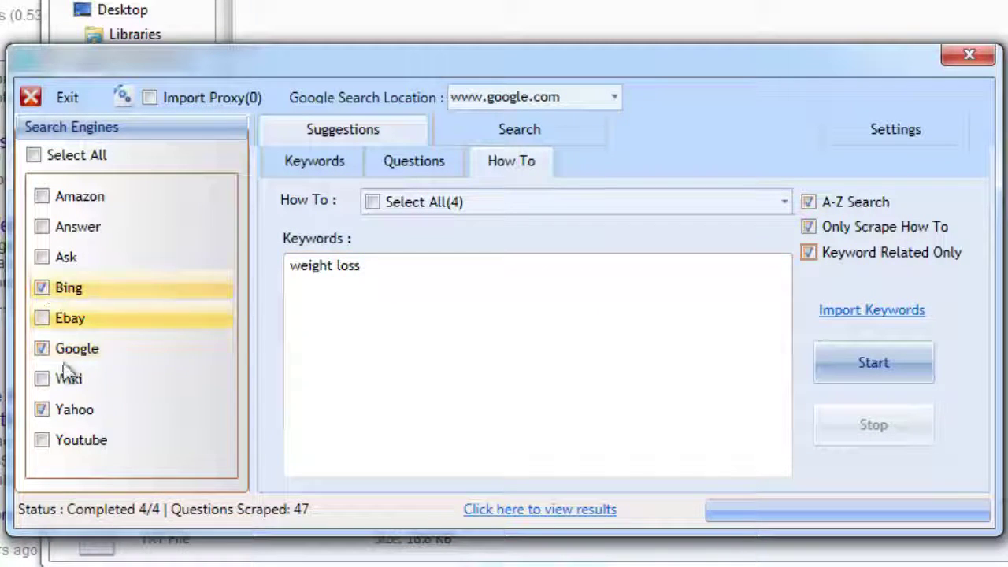
left_click(884, 372)
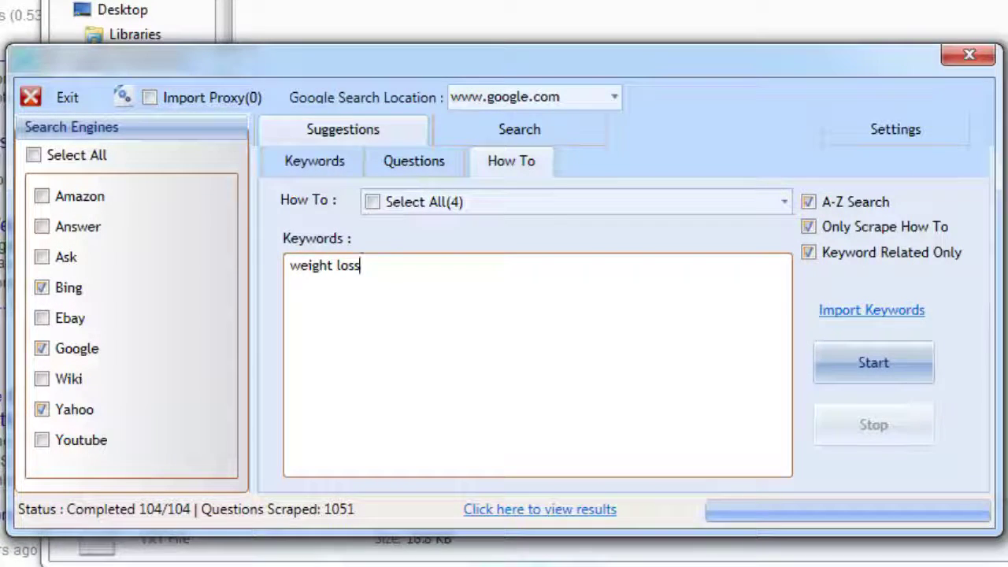
Open the scraped how-to results, look through the avoid, boost, combat and control questions, and close the file
left_click(170, 564)
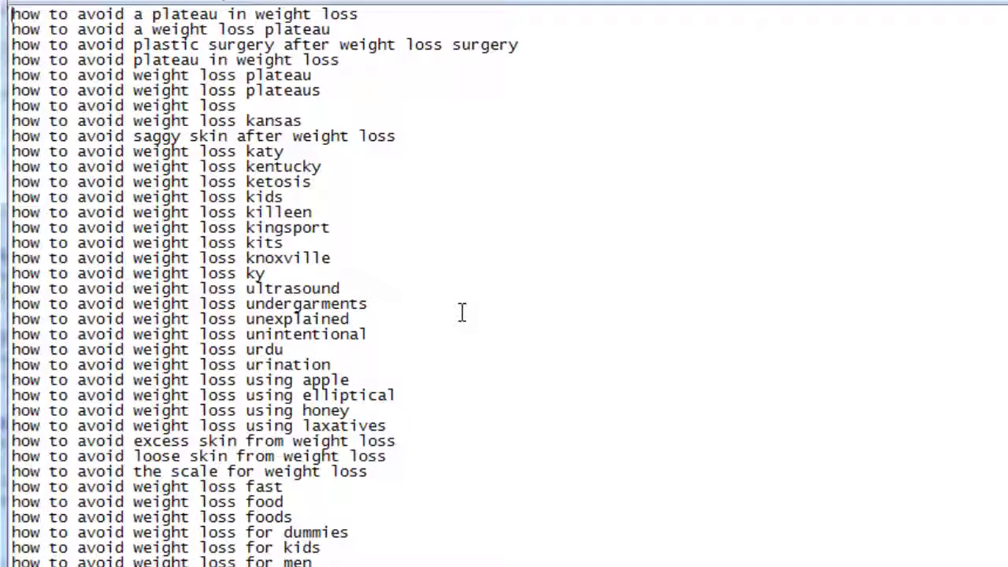
scroll(462, 312, "down", 1)
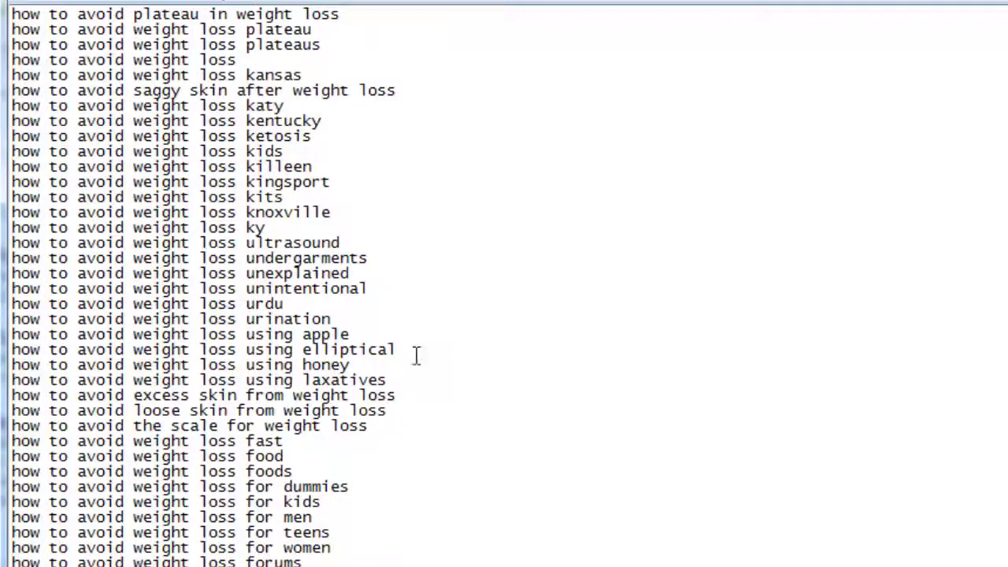
scroll(407, 428, "down", 20)
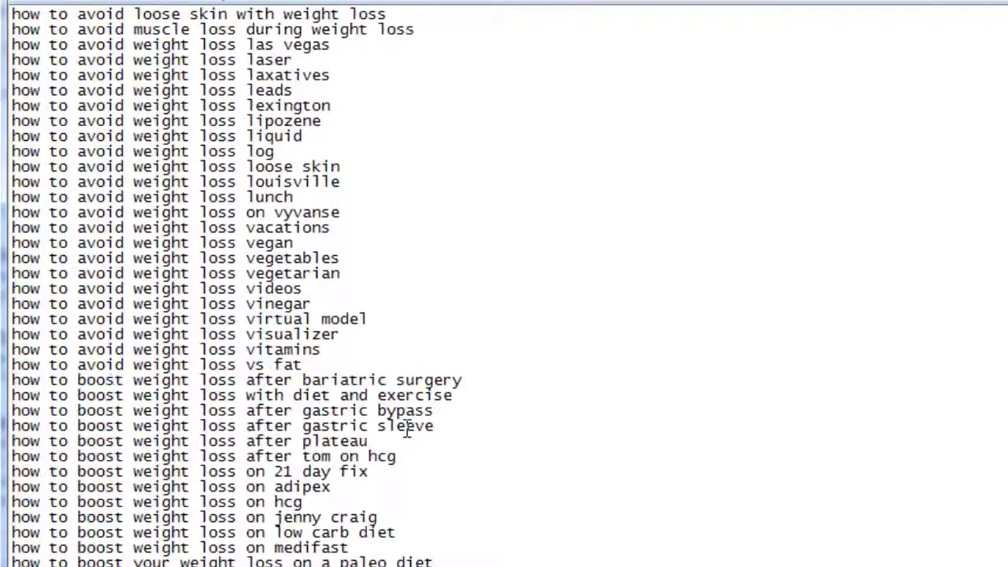
scroll(407, 428, "down", 19)
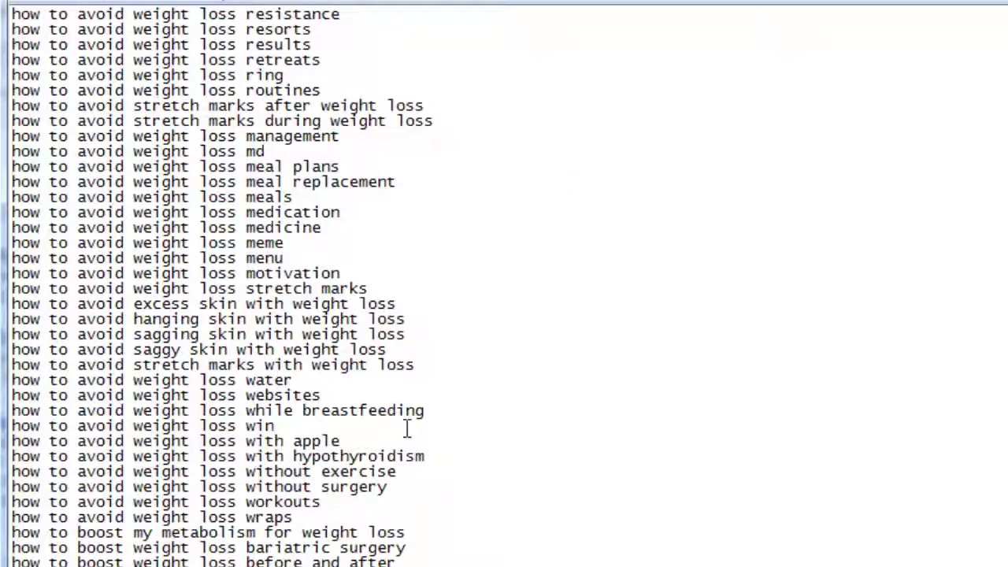
scroll(408, 428, "down", 20)
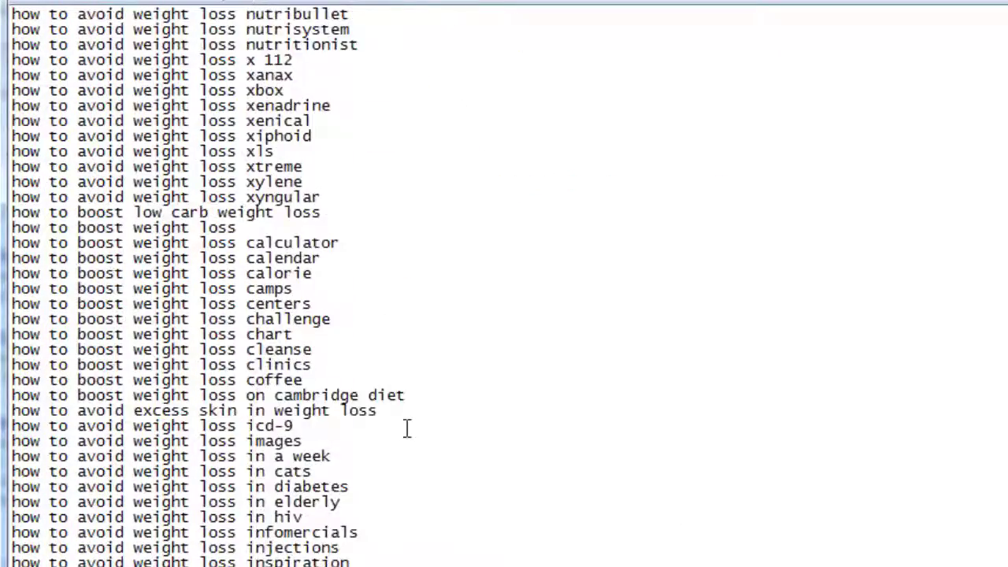
scroll(407, 428, "down", 20)
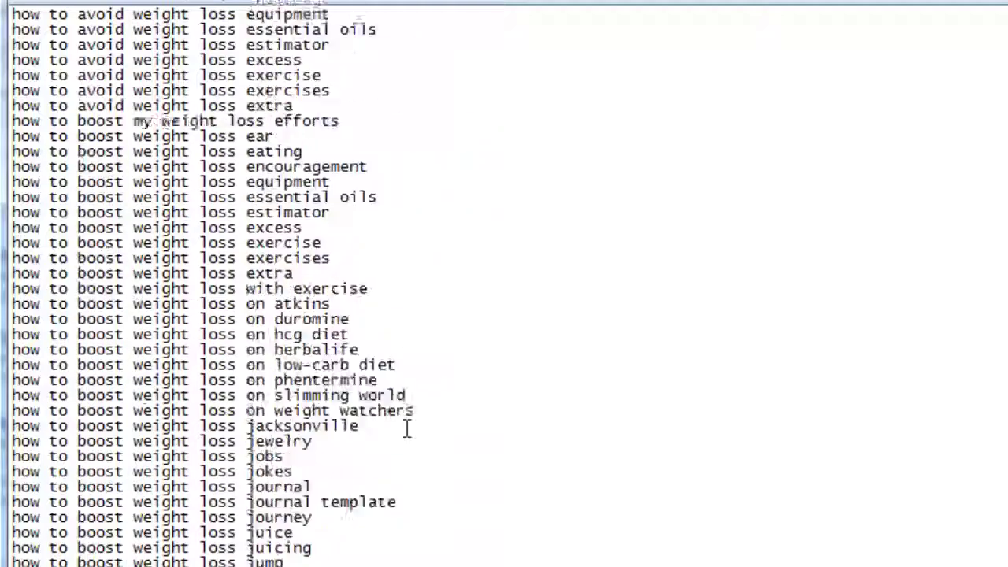
scroll(407, 427, "down", 2)
scroll(408, 428, "down", 7)
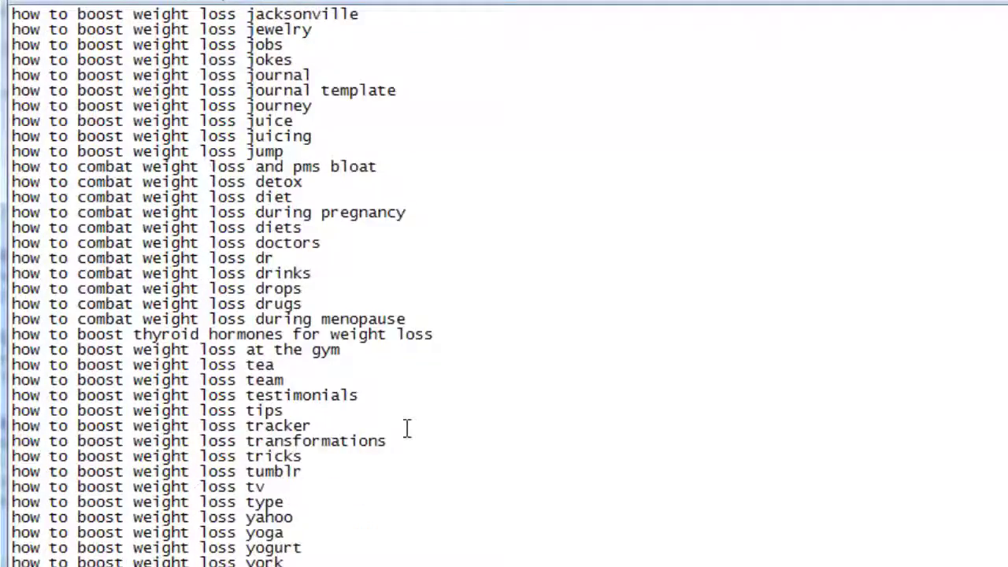
scroll(408, 428, "down", 20)
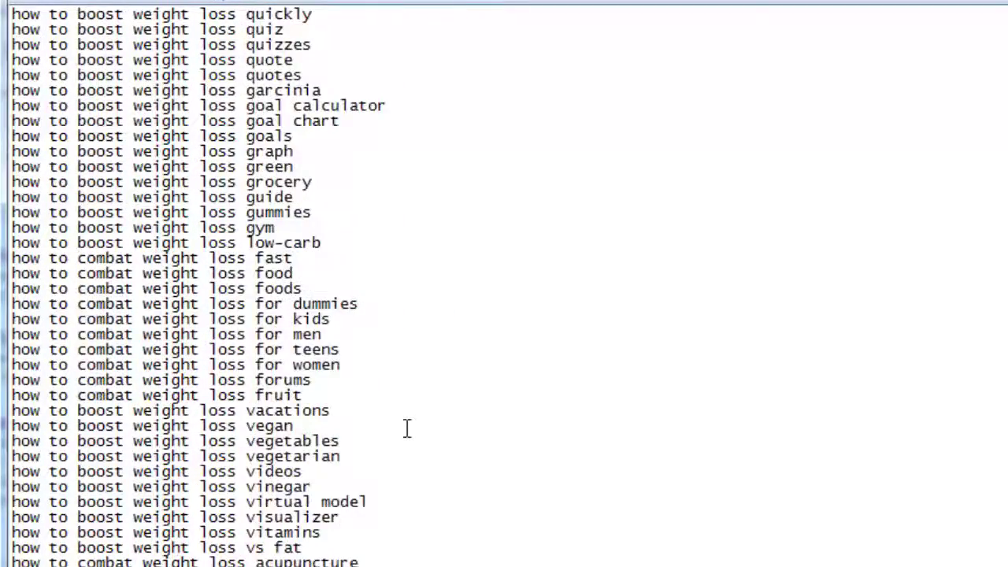
scroll(408, 428, "down", 20)
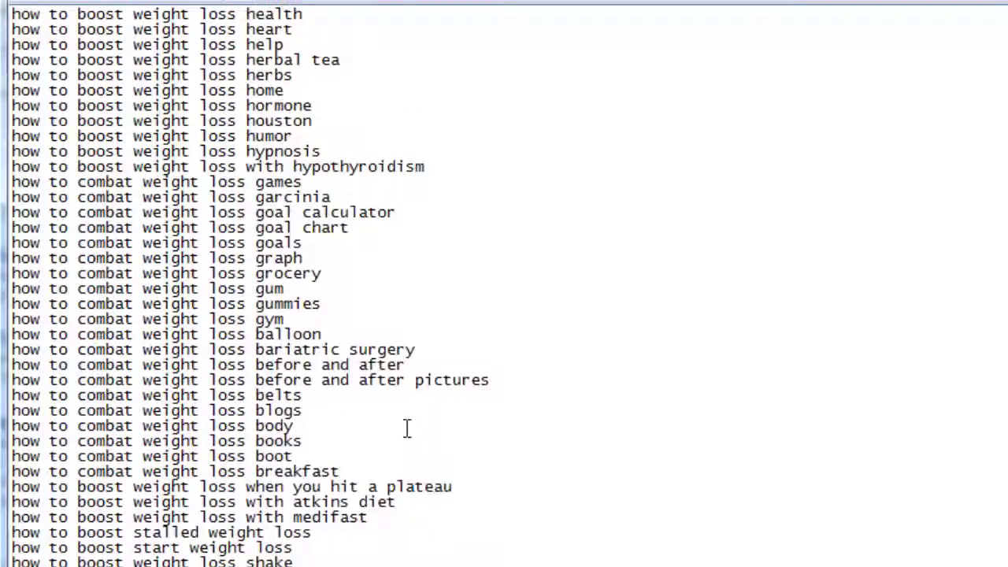
scroll(407, 427, "down", 8)
scroll(407, 428, "down", 15)
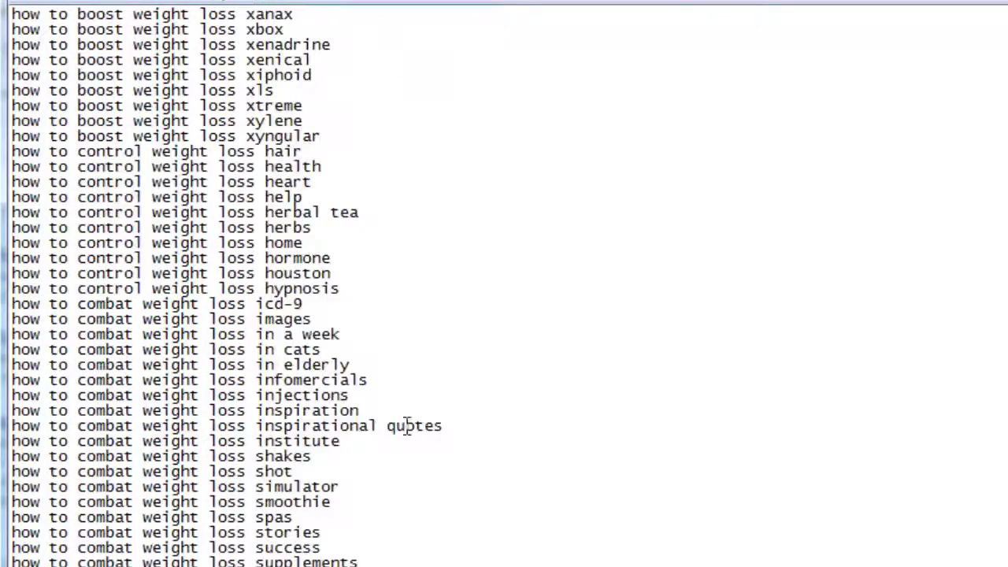
scroll(407, 428, "down", 8)
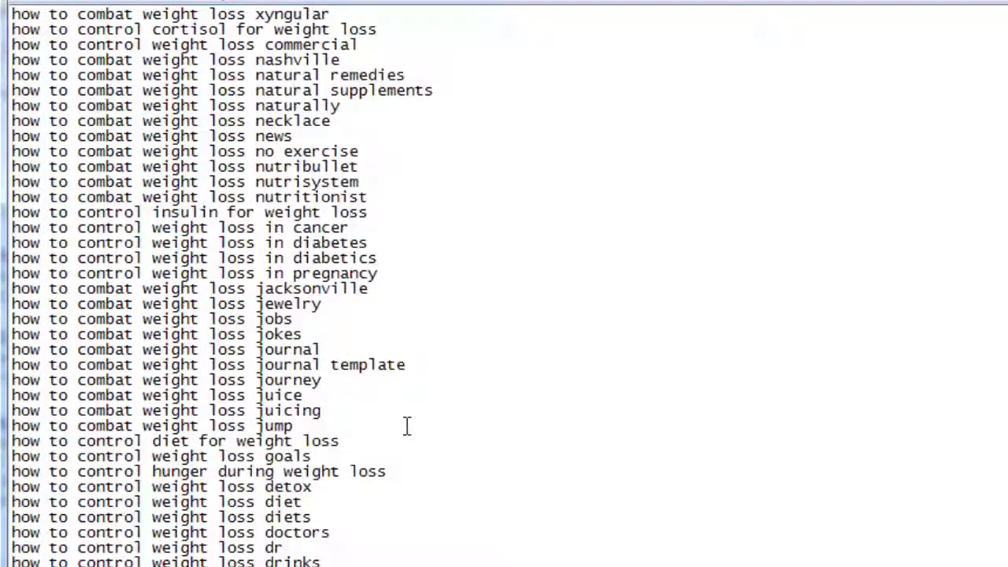
scroll(407, 427, "down", 15)
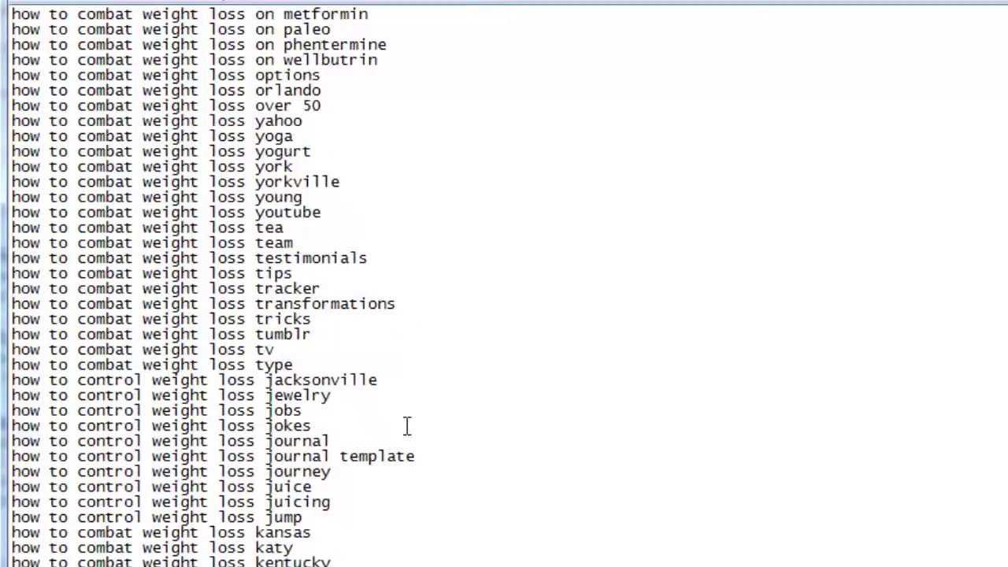
scroll(408, 426, "down", 15)
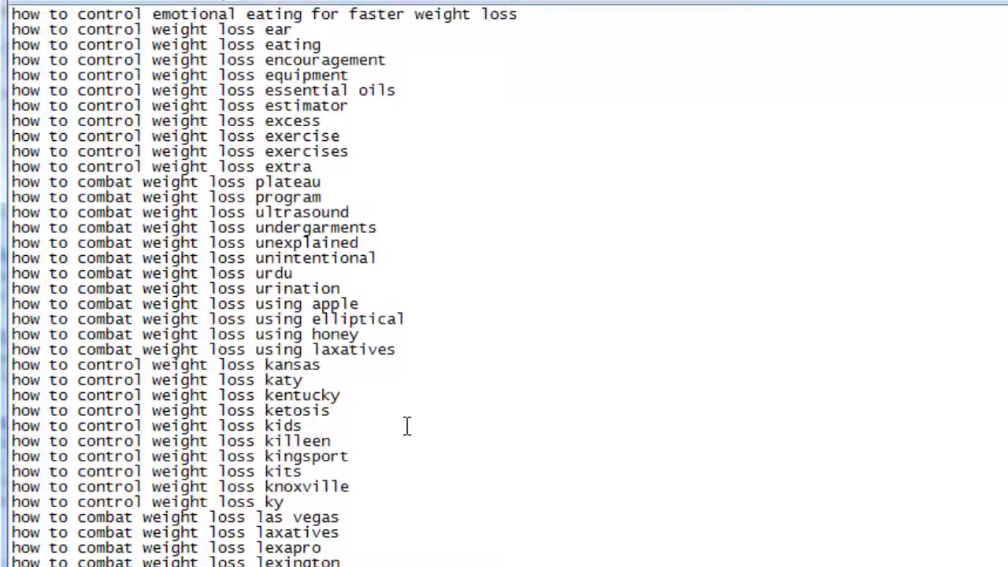
scroll(407, 426, "down", 15)
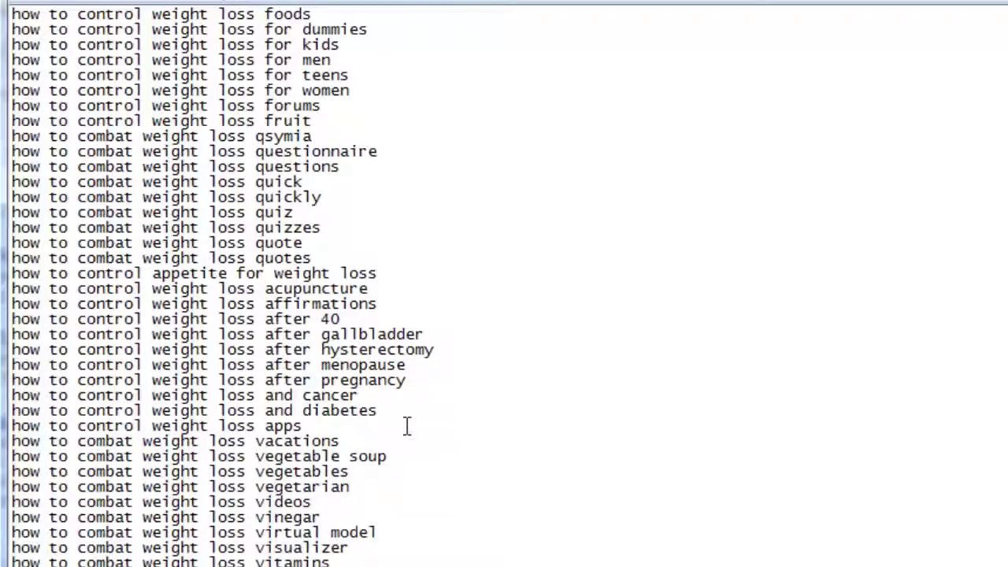
scroll(407, 426, "down", 14)
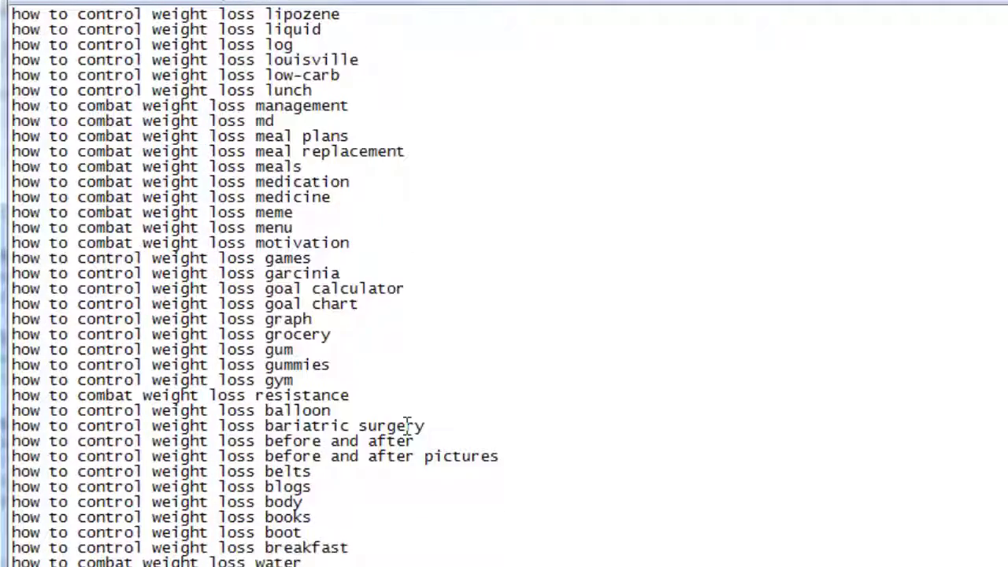
scroll(408, 426, "down", 10)
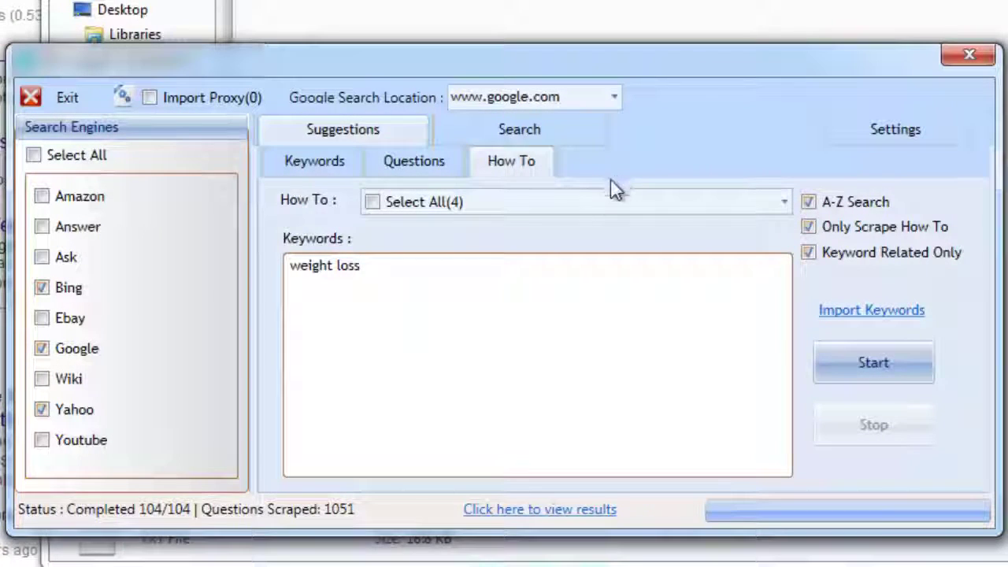
Clear "weight loss" from the How To keywords and also select the templates "how to alleviate *" and "how to appeal *"
left_click_drag(396, 266, 275, 268)
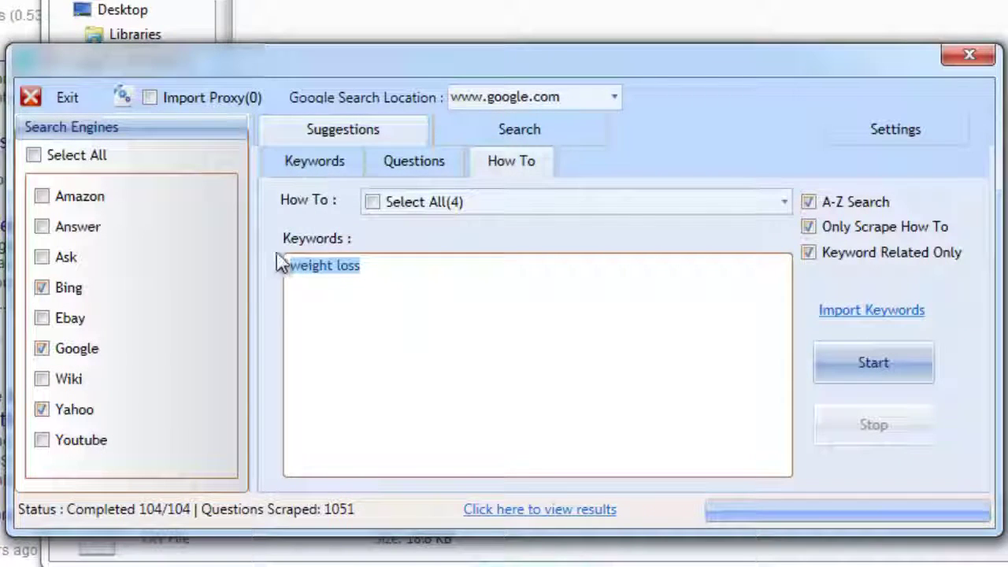
key("BackSpace")
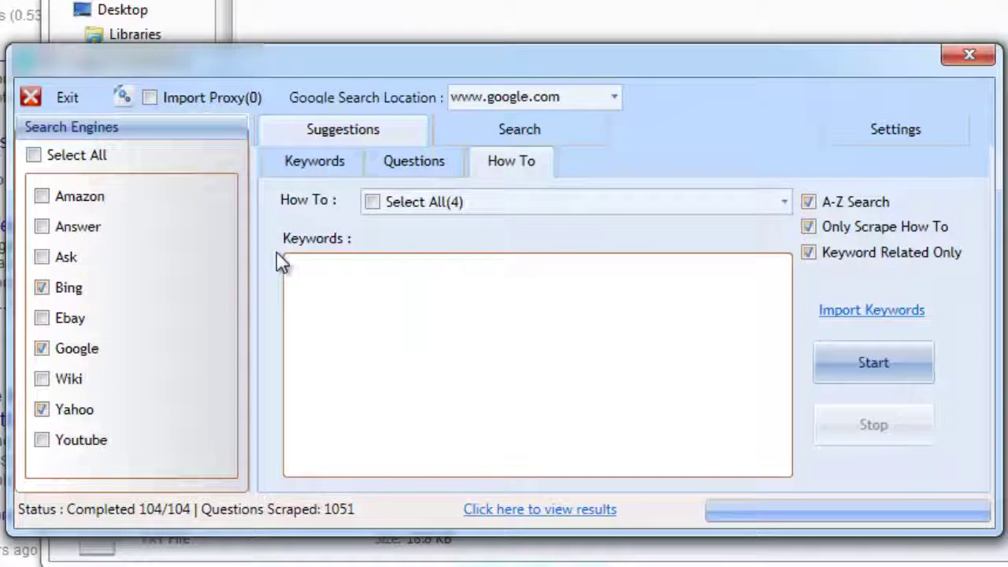
left_click(784, 203)
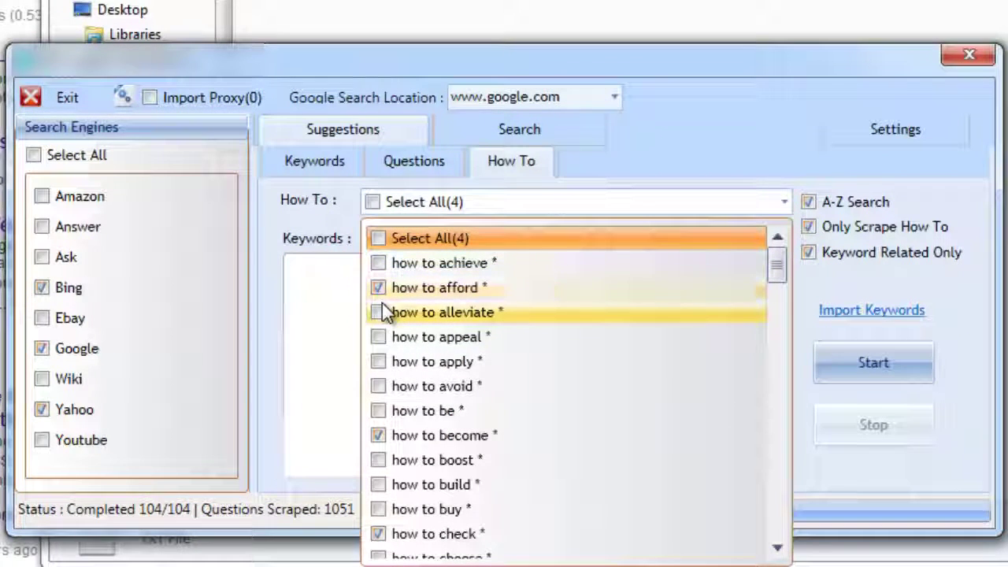
left_click(379, 312)
left_click(379, 338)
left_click(326, 276)
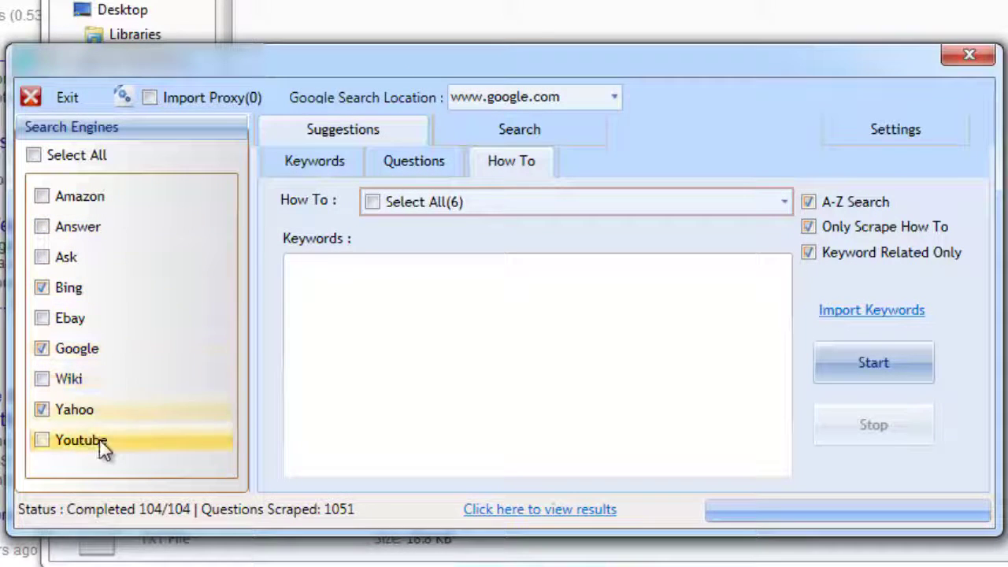
Switch to the Search function and choose the Desktop folder aff-socividz as the folder to search
left_click(460, 134)
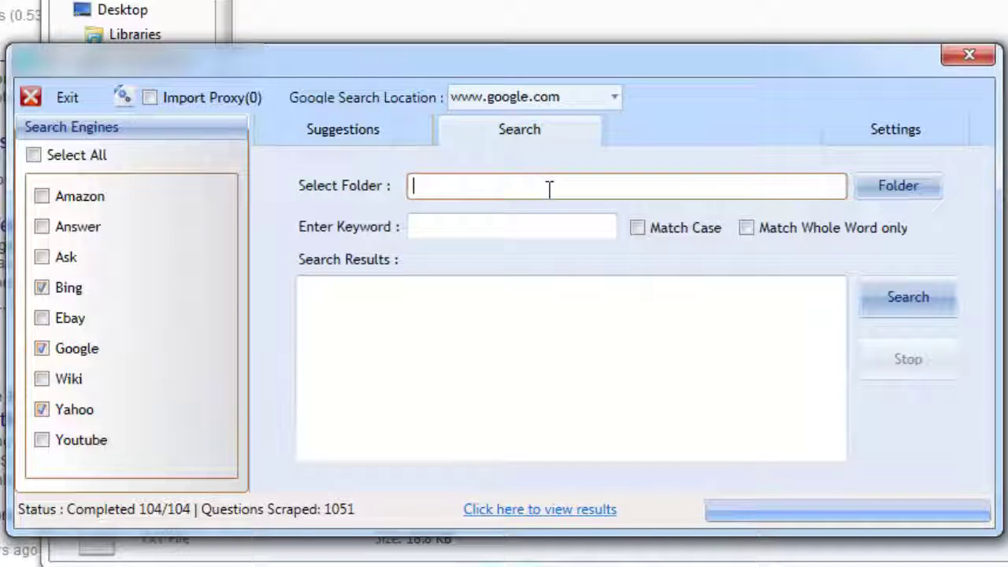
left_click(887, 188)
left_click(758, 57)
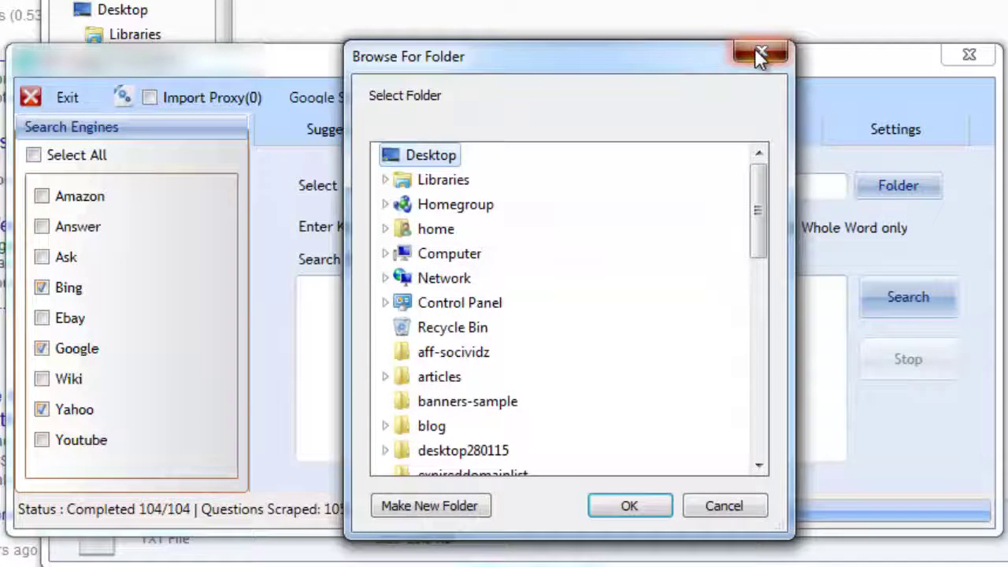
left_click(475, 354)
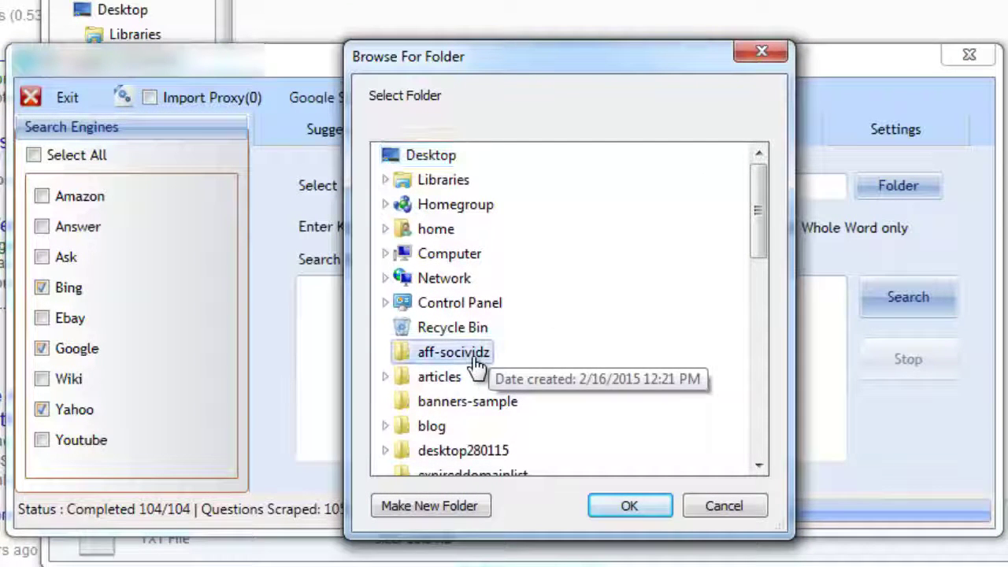
left_click(630, 508)
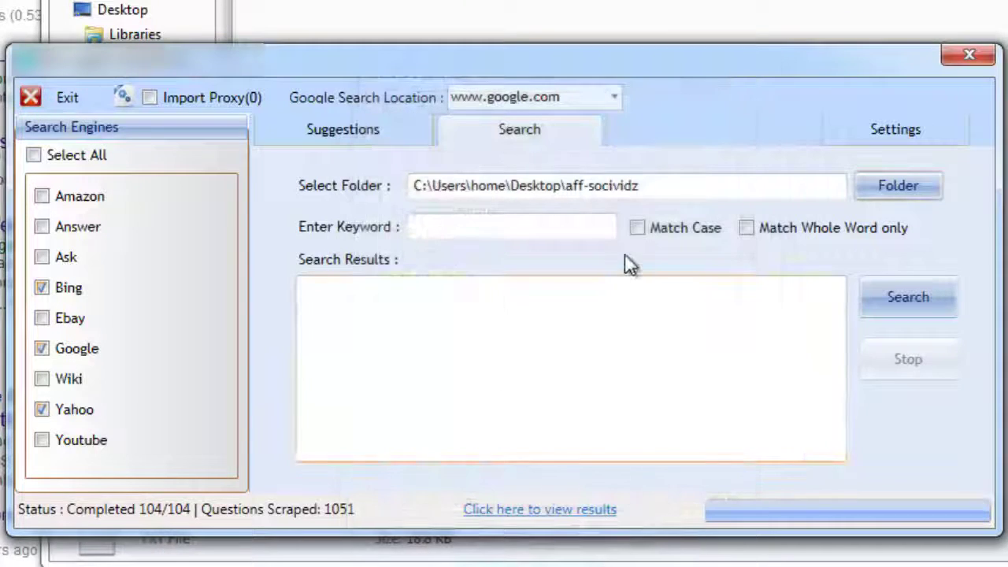
Replace the search folder with E:\software\HQSuggest\Standard\11122015\Keywords and activate the keyword entry
left_click_drag(650, 189, 345, 195)
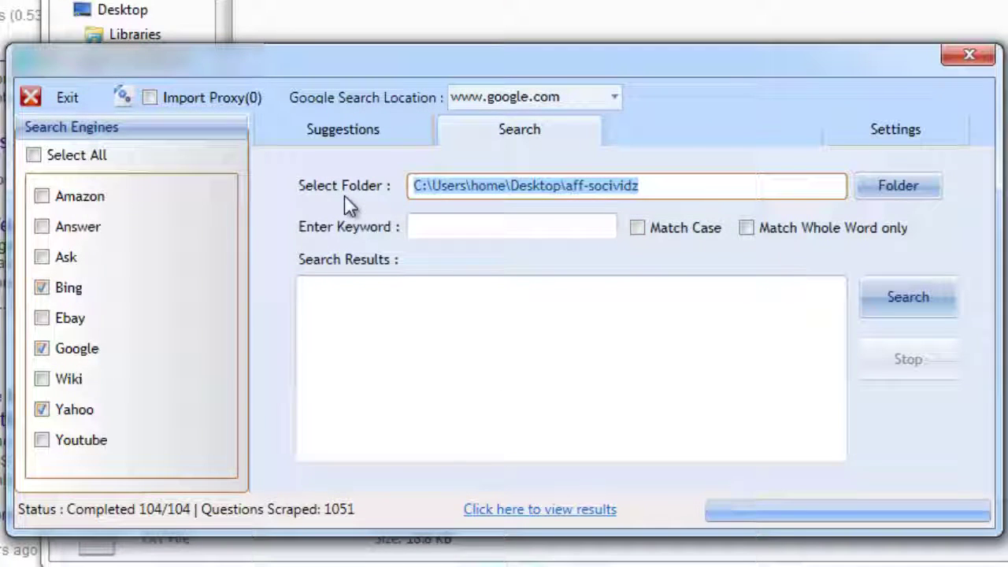
type("E:\\software\\HQSuggest\\Standard\\11122015\\Keywords")
left_click(473, 229)
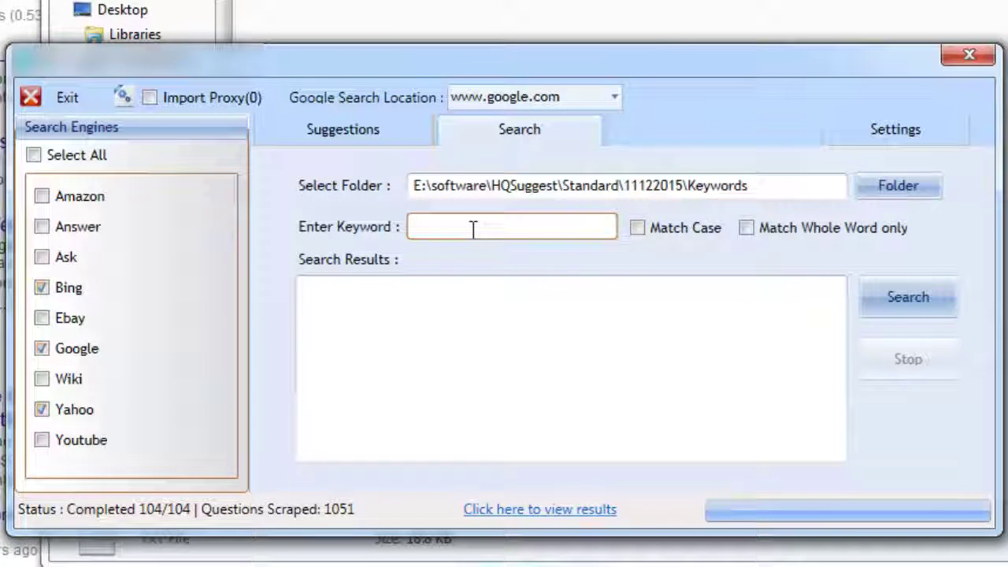
Search the files in the selected Keywords folder for the keyword "seo", without case or whole-word matching
type("seo")
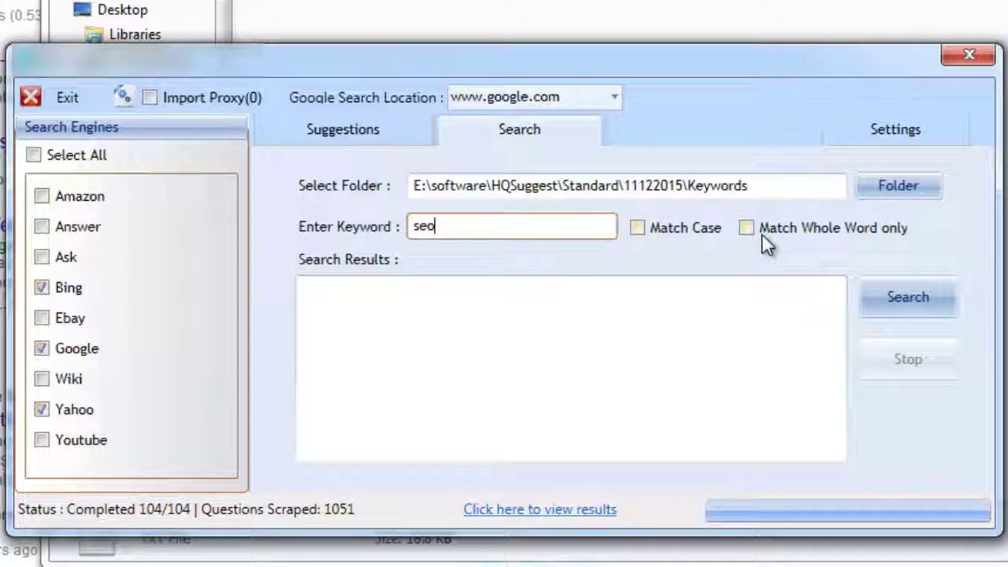
left_click(743, 288)
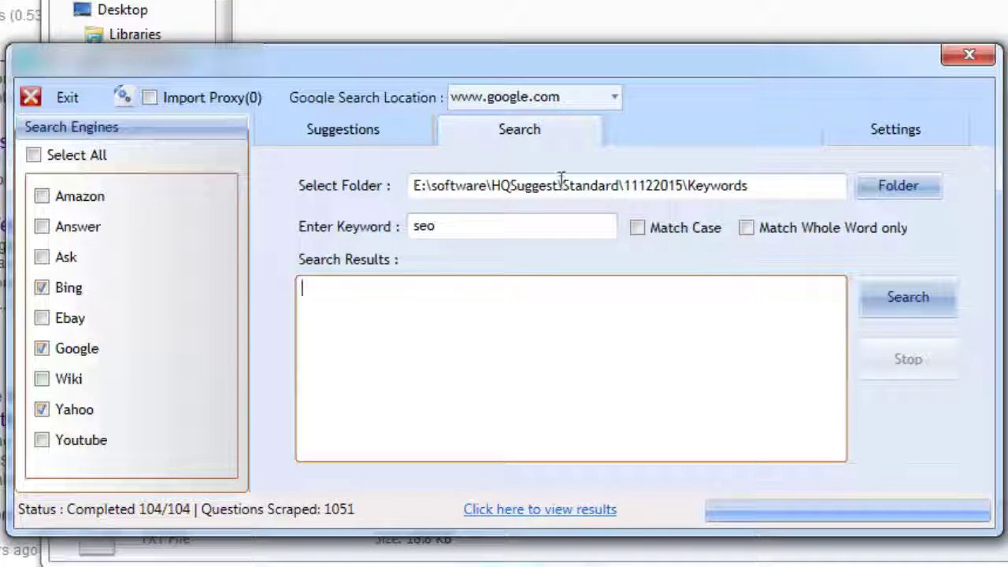
left_click_drag(480, 186, 752, 197)
left_click(736, 185)
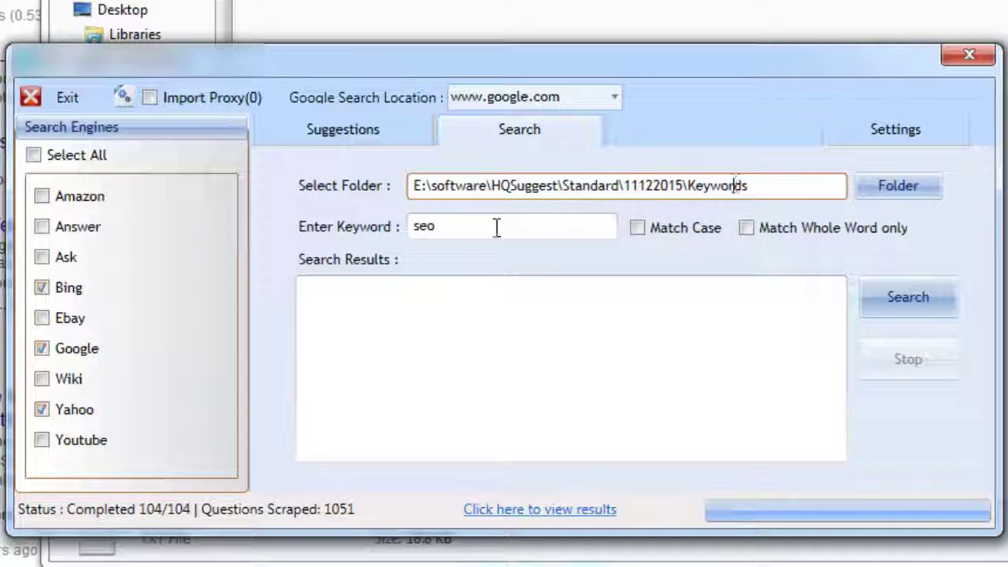
left_click(479, 228)
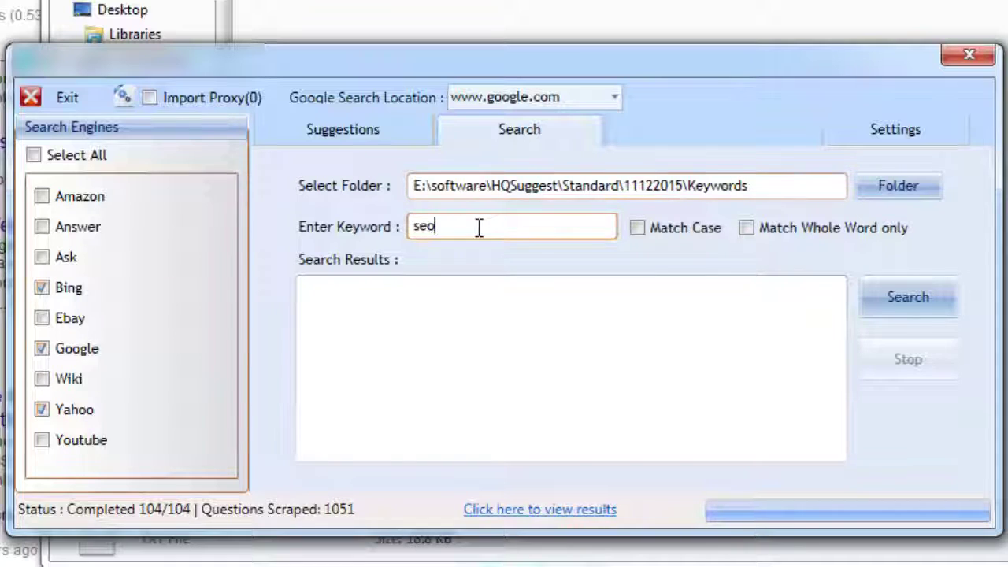
left_click(887, 298)
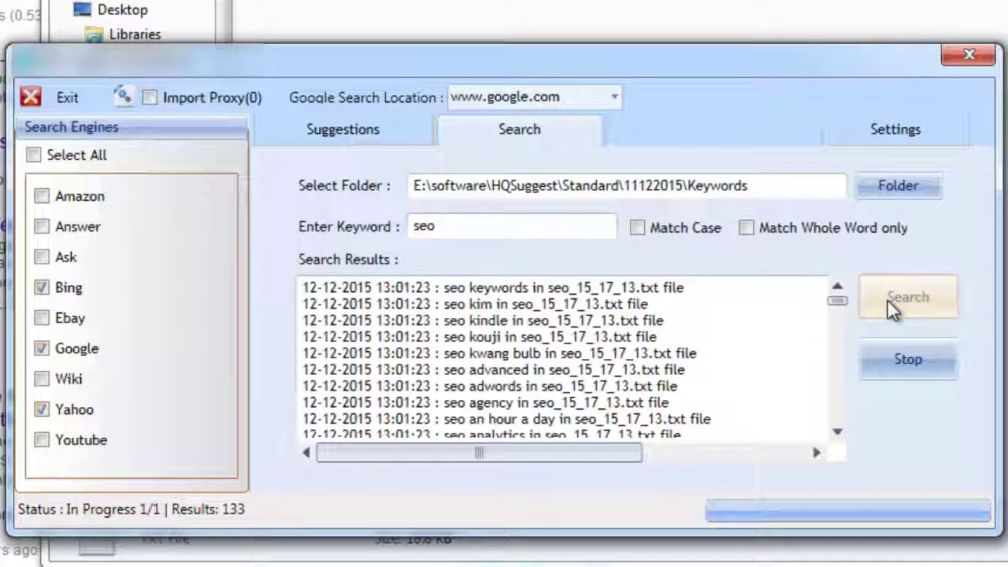
Look through the list of "seo" matches and open the Search output folder that holds the saved result files
left_click(841, 306)
left_click_drag(840, 306, 833, 419)
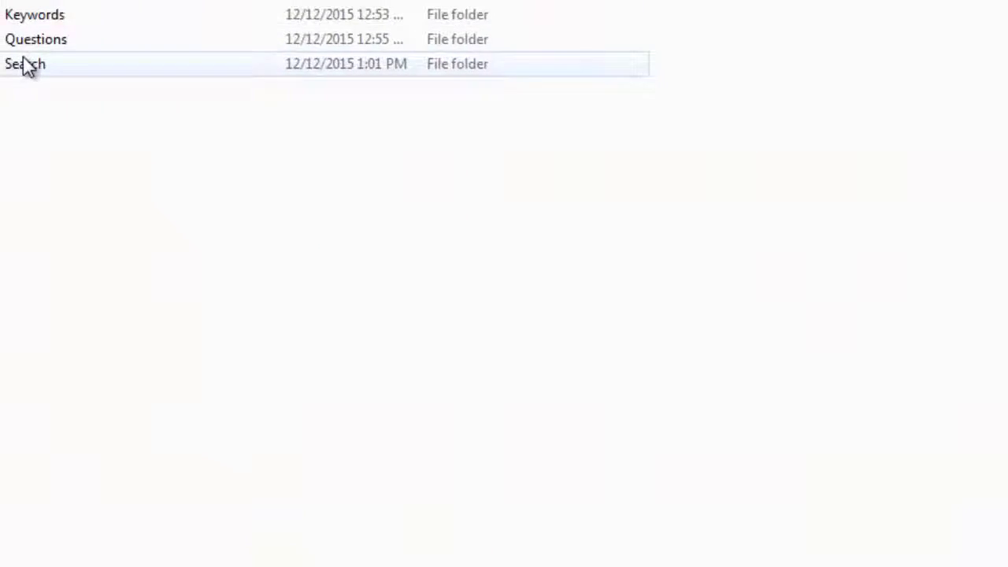
double_click(23, 63)
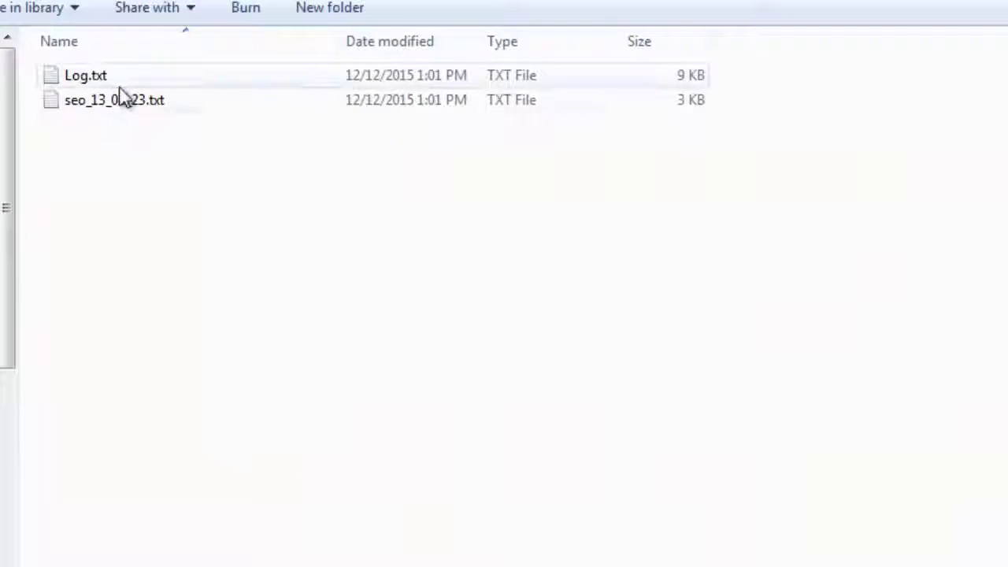